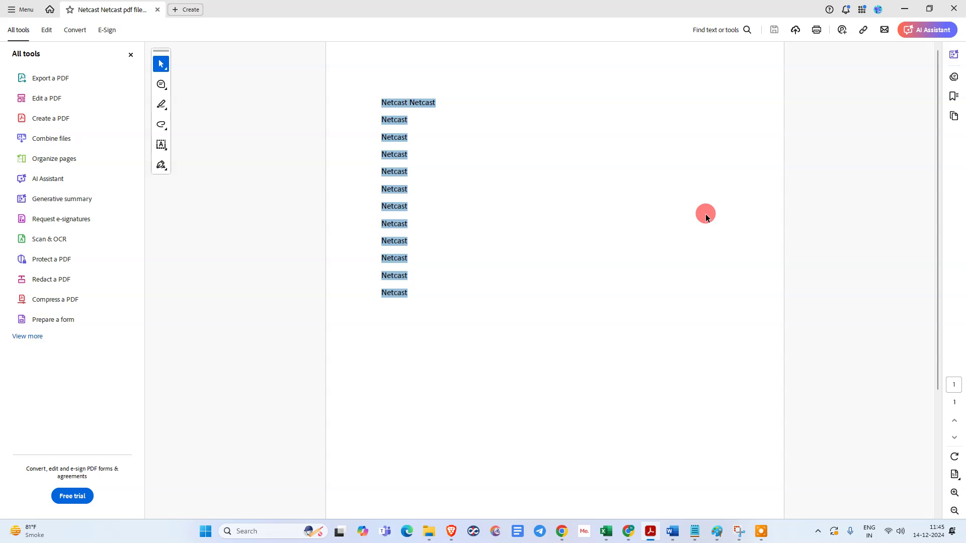
- Return to the Netcast PDF and open the Use a certificate signing tools from the full tools list
click(189, 10)
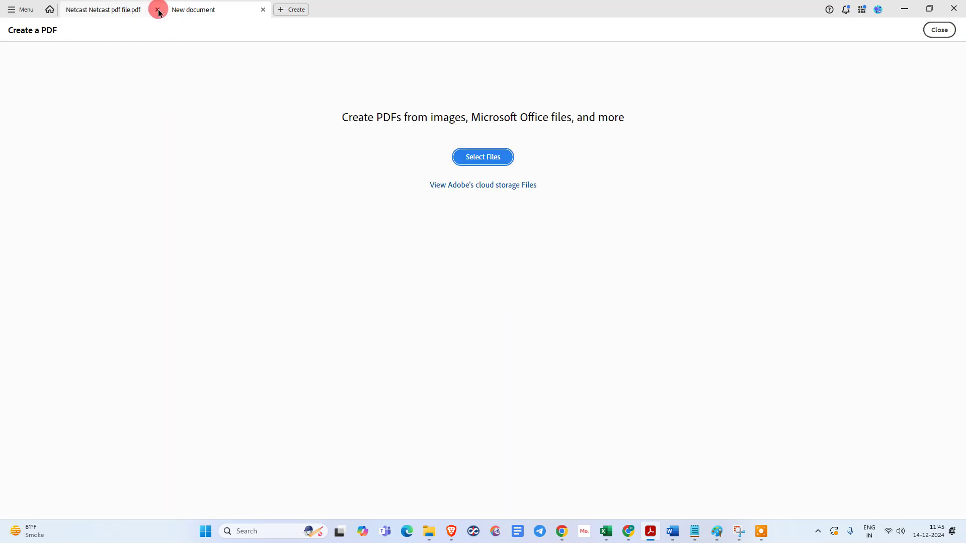
click(263, 9)
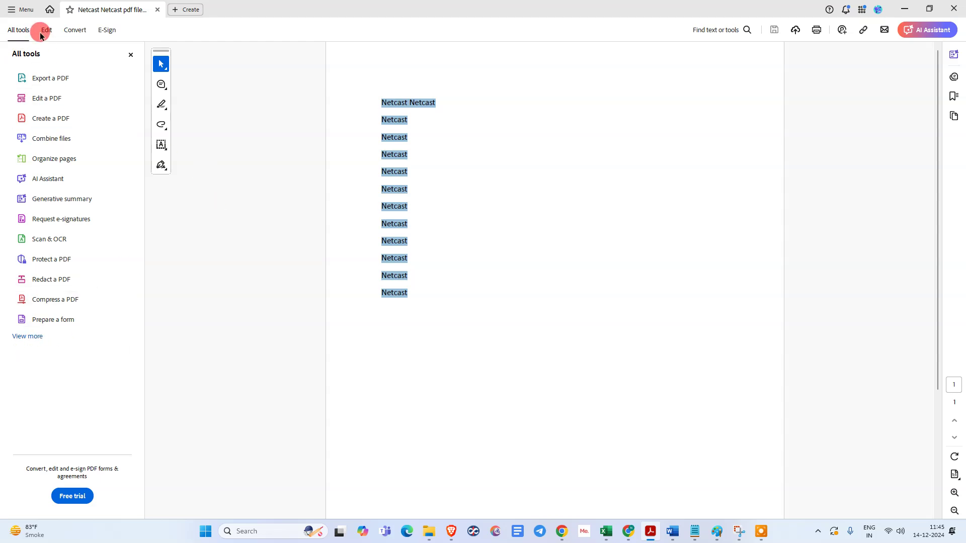
click(36, 338)
scroll(50, 179, down, 4)
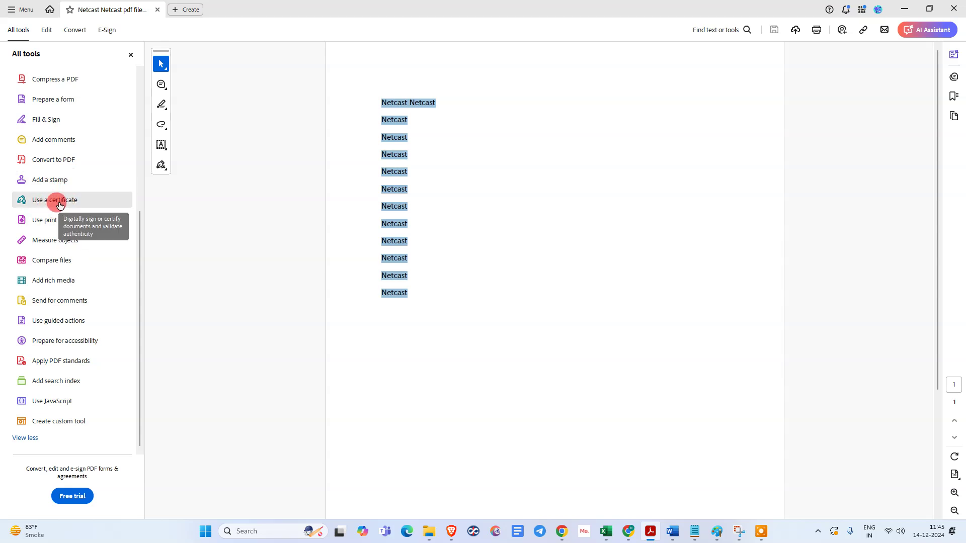
click(60, 202)
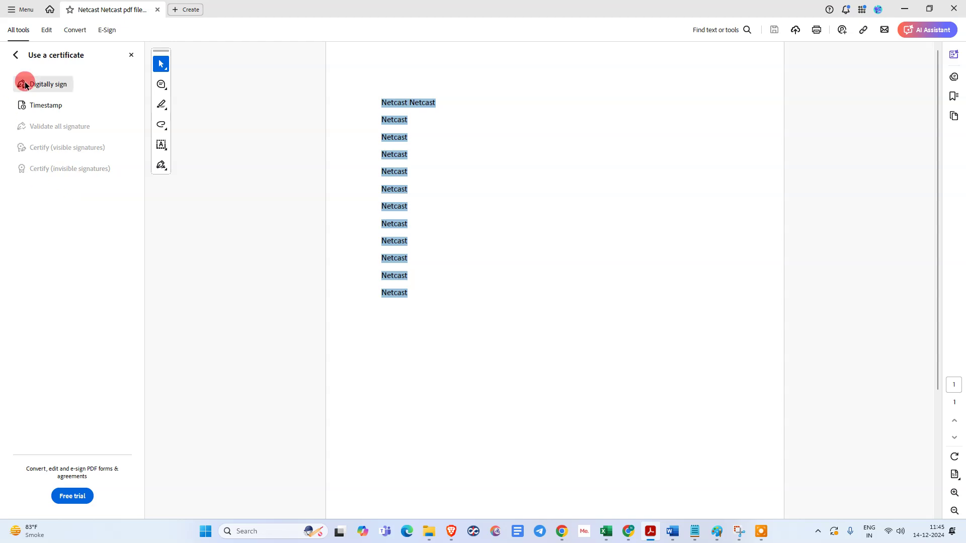
- Start a digital signature and drag a signature box below the Netcast lines
click(59, 85)
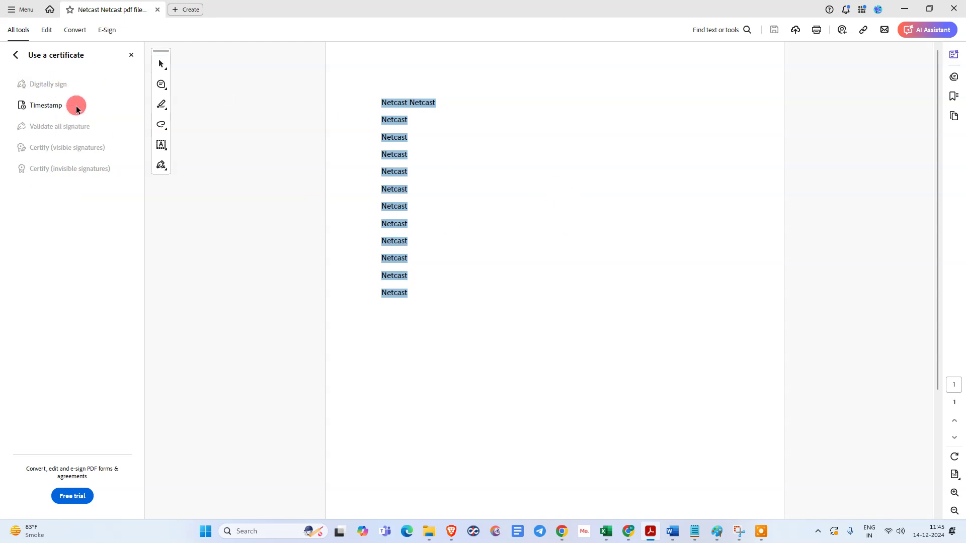
scroll(487, 291, down, 3)
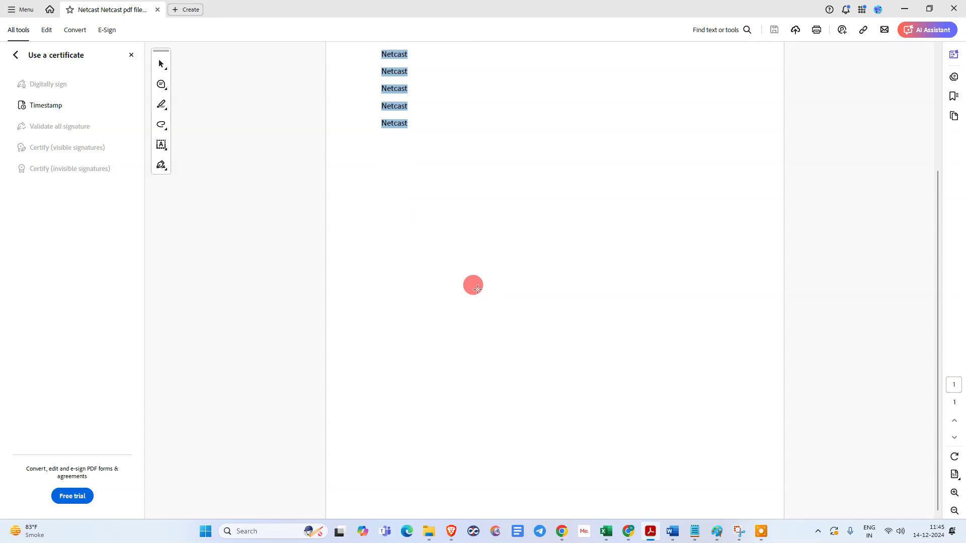
mouse_move(367, 192)
mouse_down()
mouse_move(442, 291)
mouse_move(597, 293)
mouse_up()
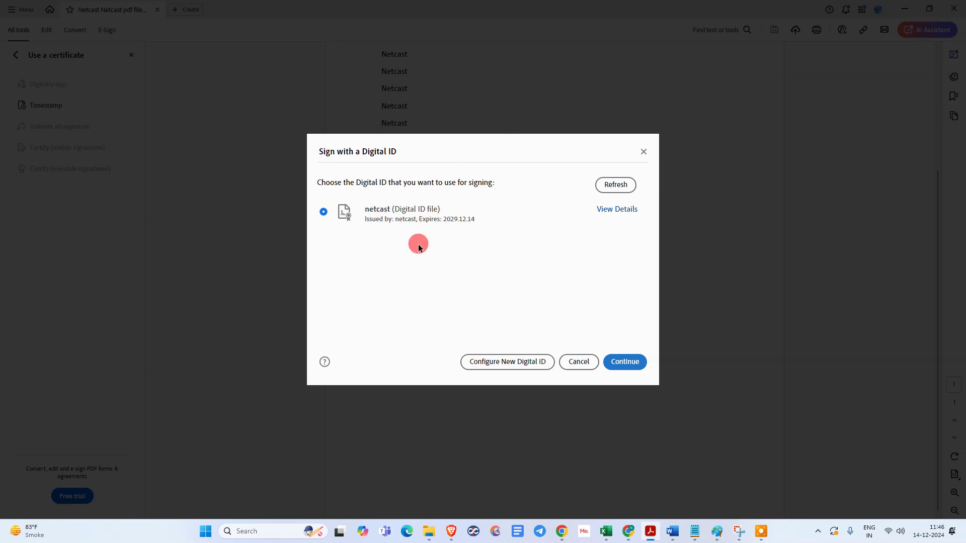
- Review the netcast digital ID's details and continue signing with it
click(610, 211)
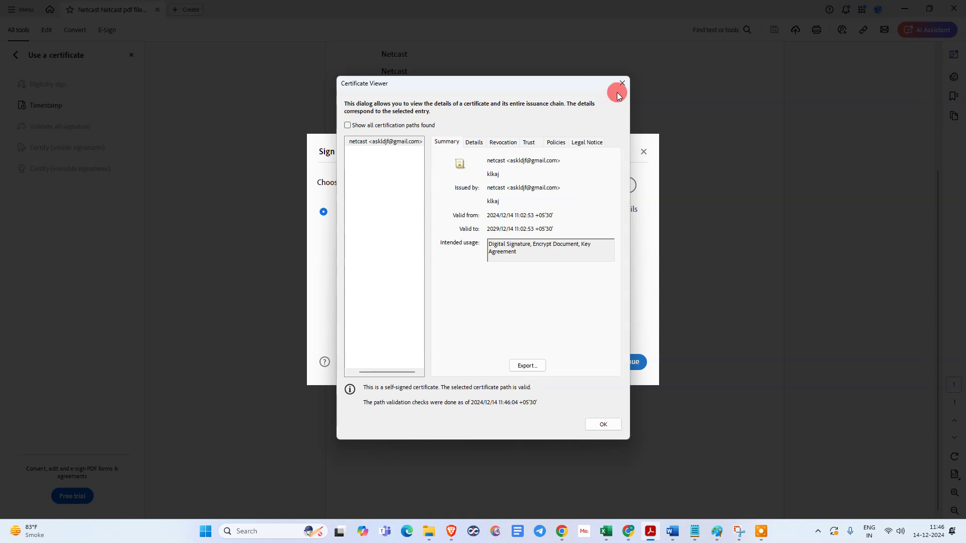
click(622, 84)
click(628, 362)
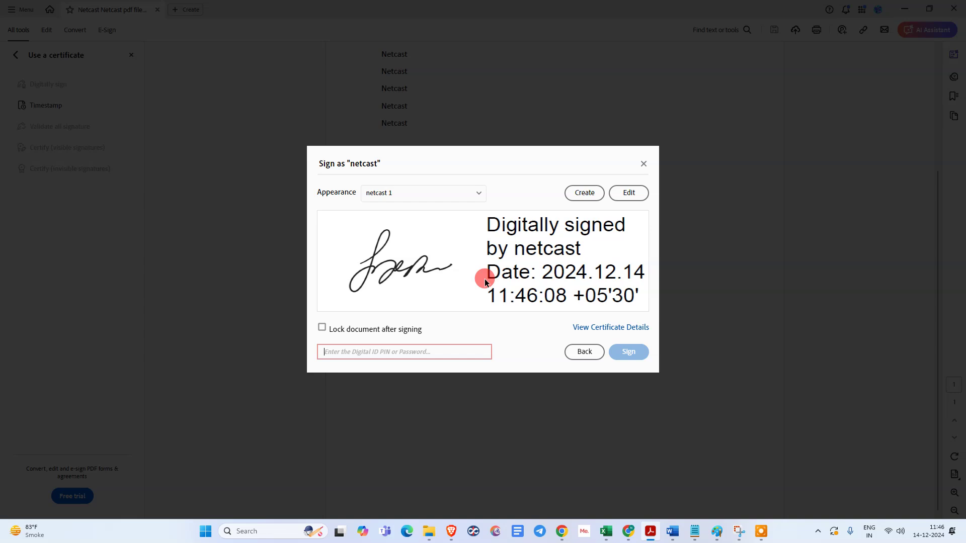
- Sign with the netcast 1 appearance after entering the digital ID PIN
click(421, 193)
click(398, 223)
click(394, 193)
click(399, 219)
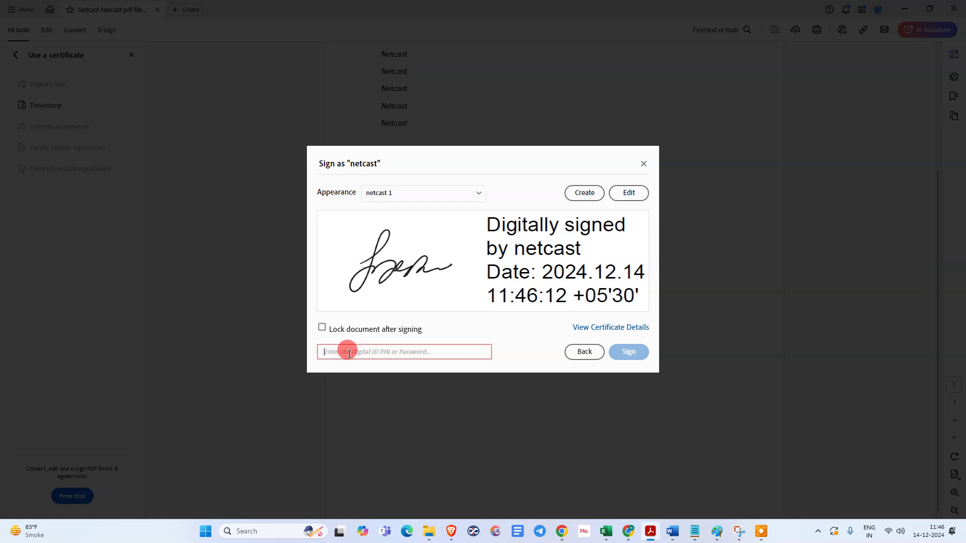
text(12)
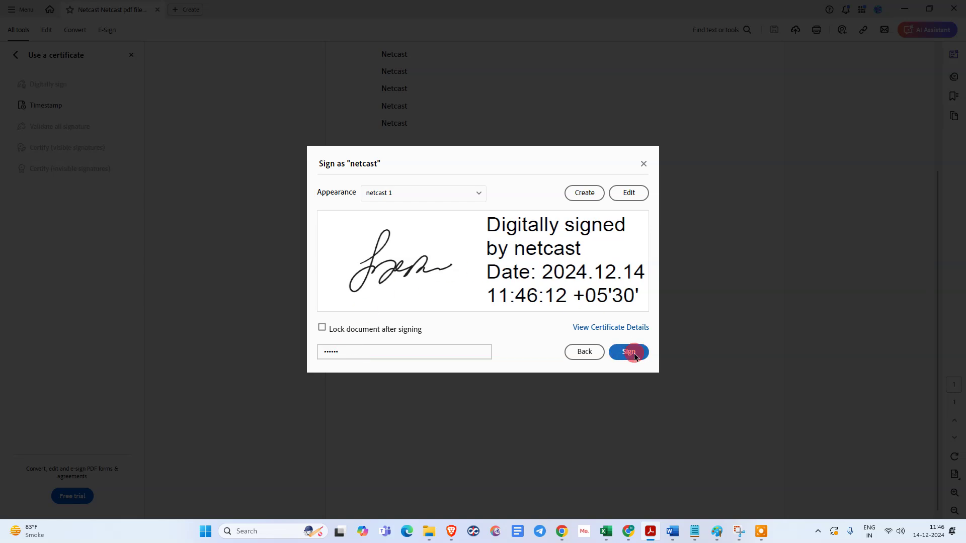
click(628, 353)
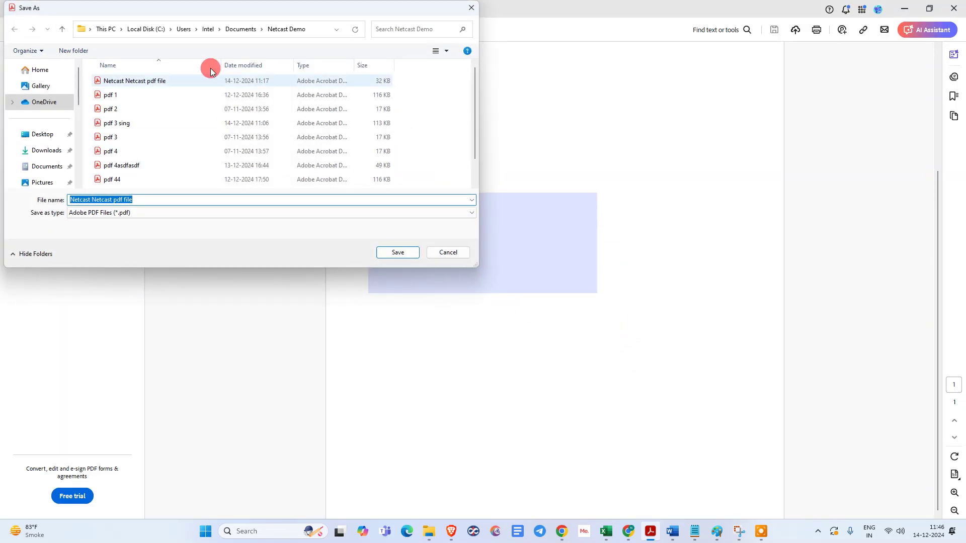
- Save the signed copy as 'Netcast Netcast pdf sing' in Documents > Netcast Demo
drag(196, 13, 481, 143)
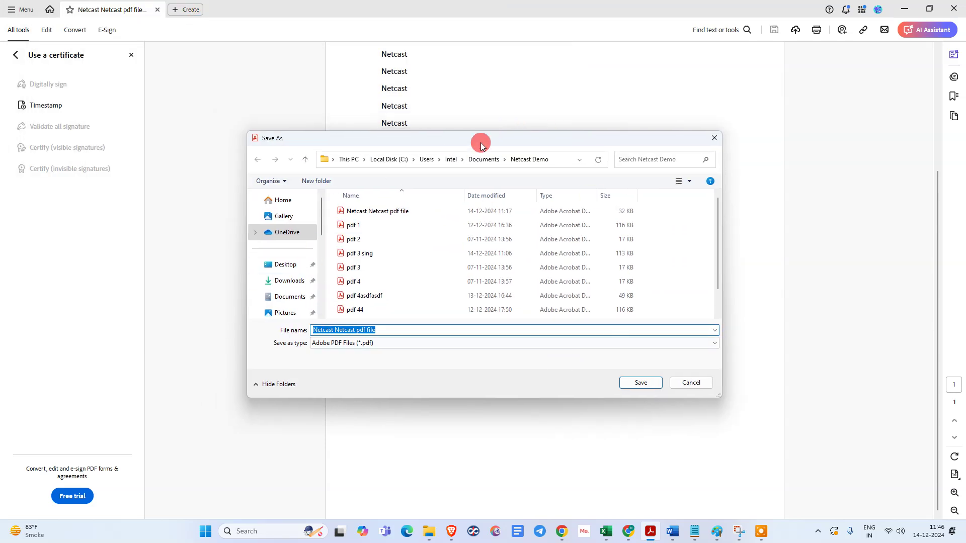
click(291, 302)
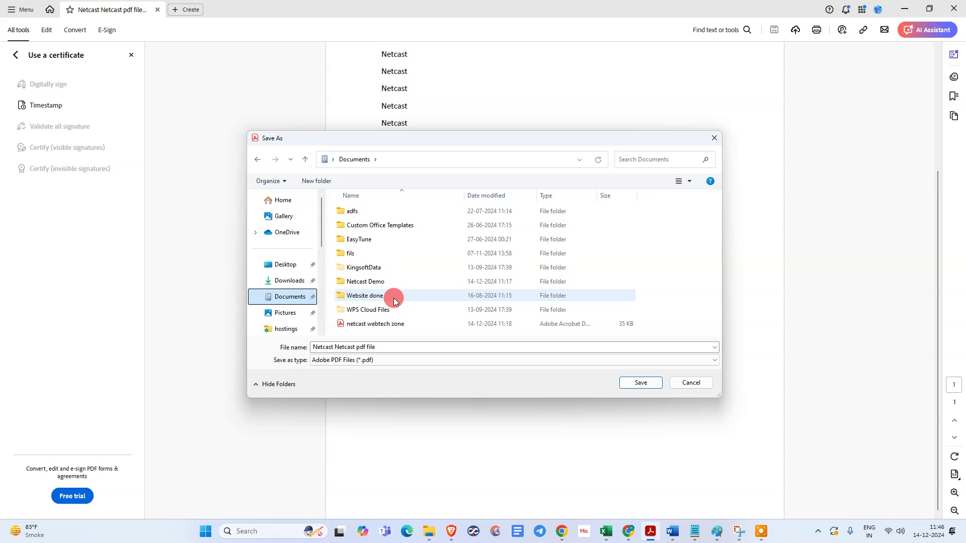
double_click(388, 281)
double_click(433, 331)
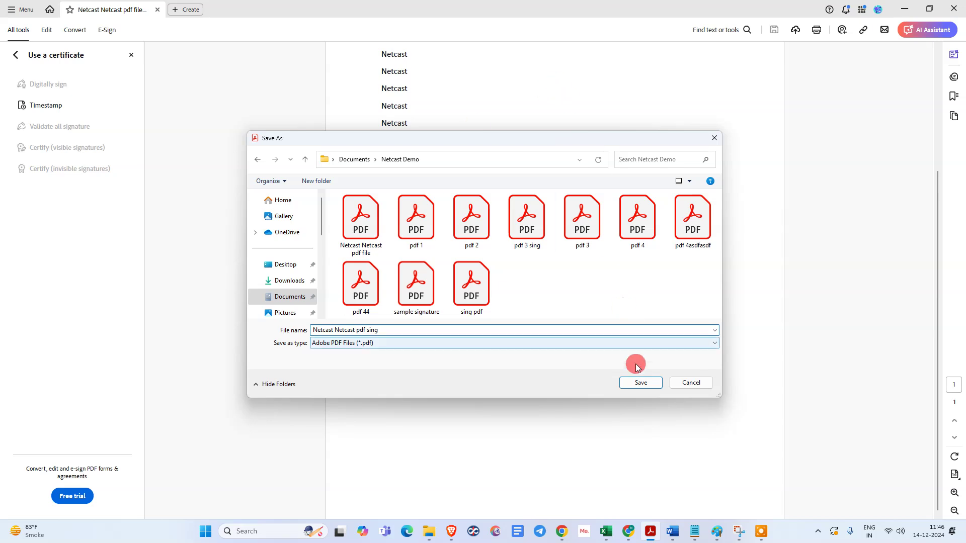
click(640, 384)
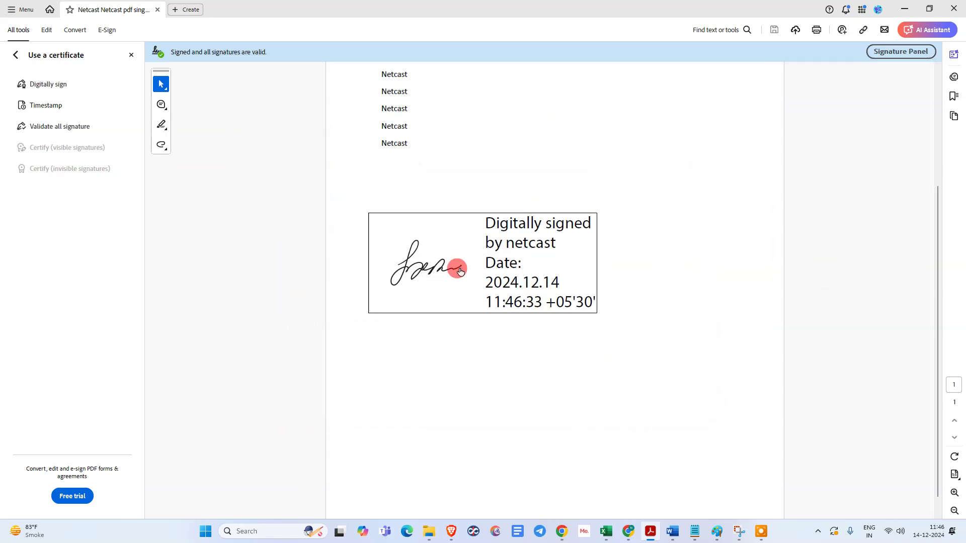
- Check the signature status and add the netcast signer's certificate to Trusted Certificates
click(524, 270)
click(562, 305)
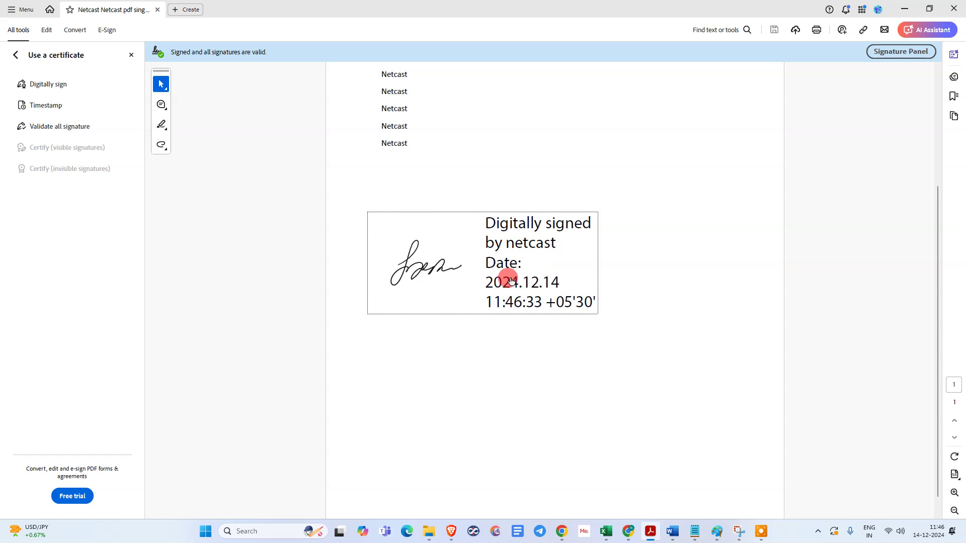
scroll(600, 270, up, 3)
scroll(600, 271, down, 3)
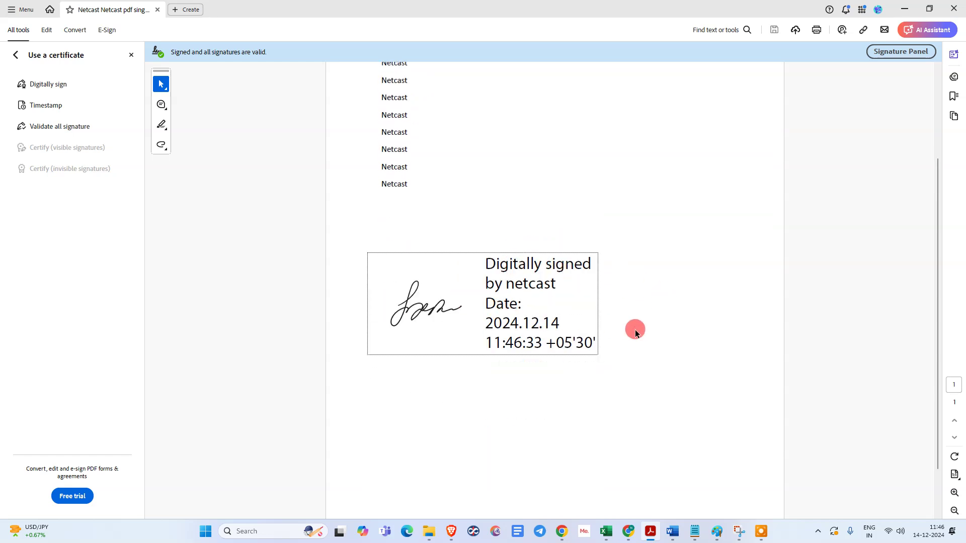
click(500, 292)
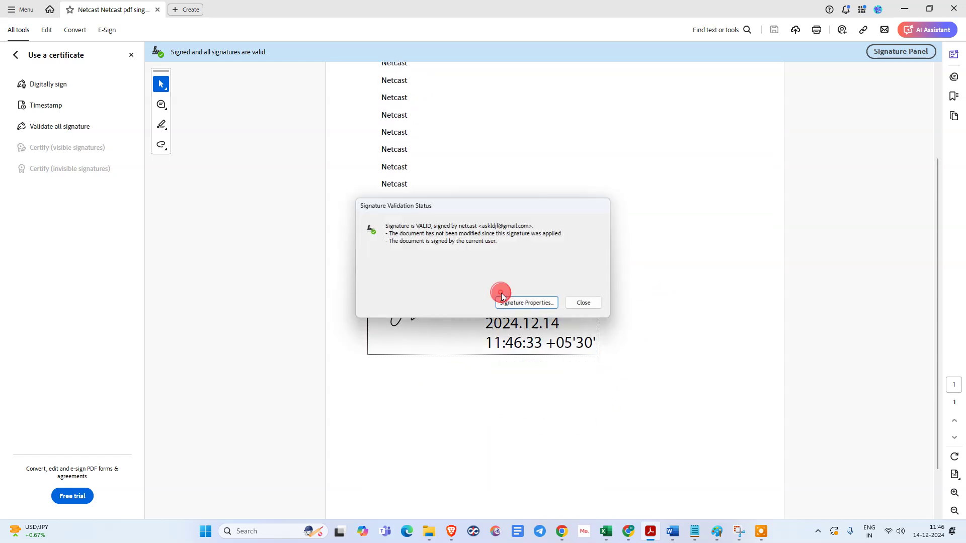
click(509, 303)
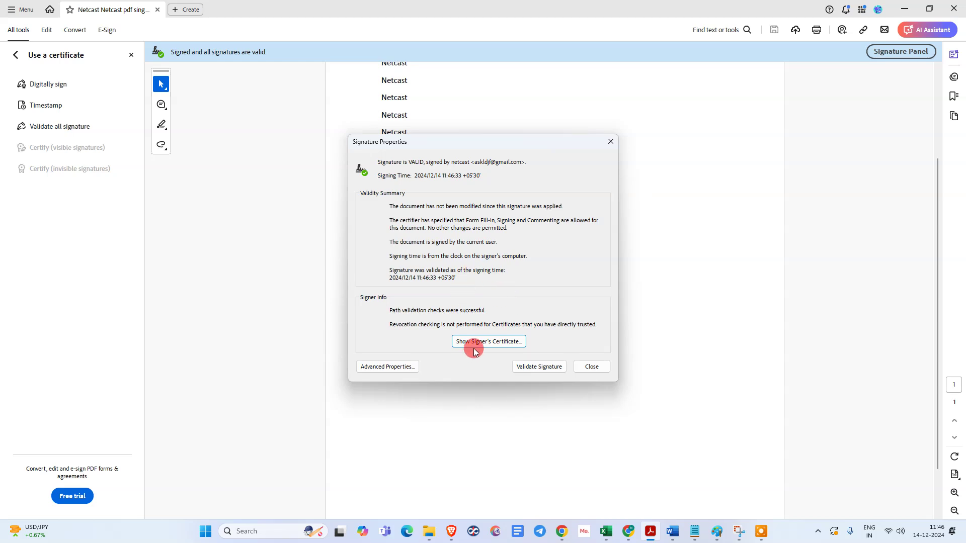
click(470, 342)
click(528, 138)
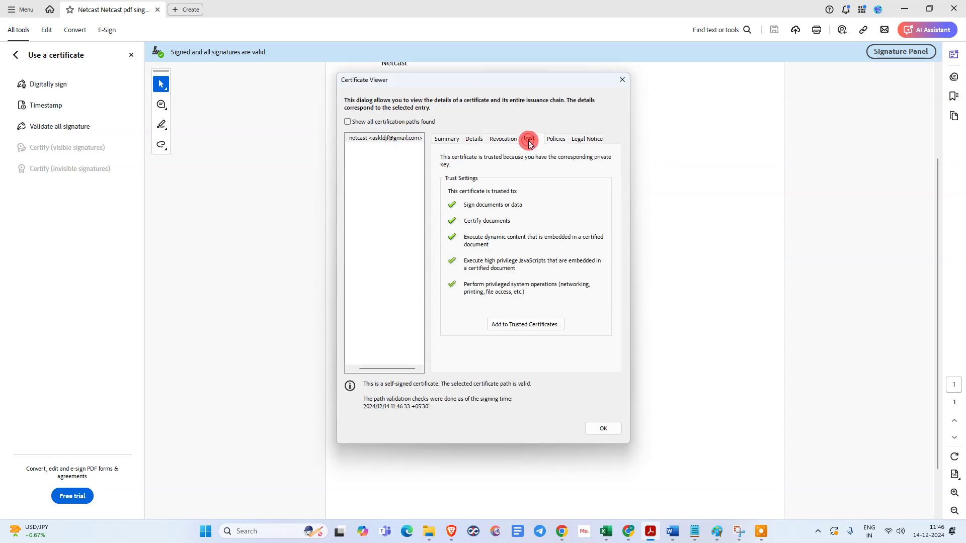
click(510, 326)
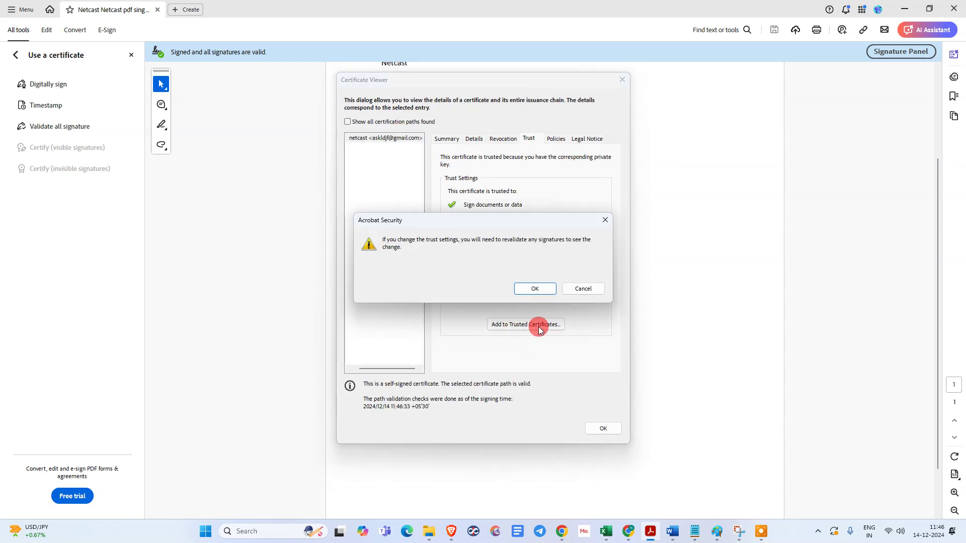
- Trust the certificate for certified documents, high-privilege JavaScript and privileged system operations
click(535, 287)
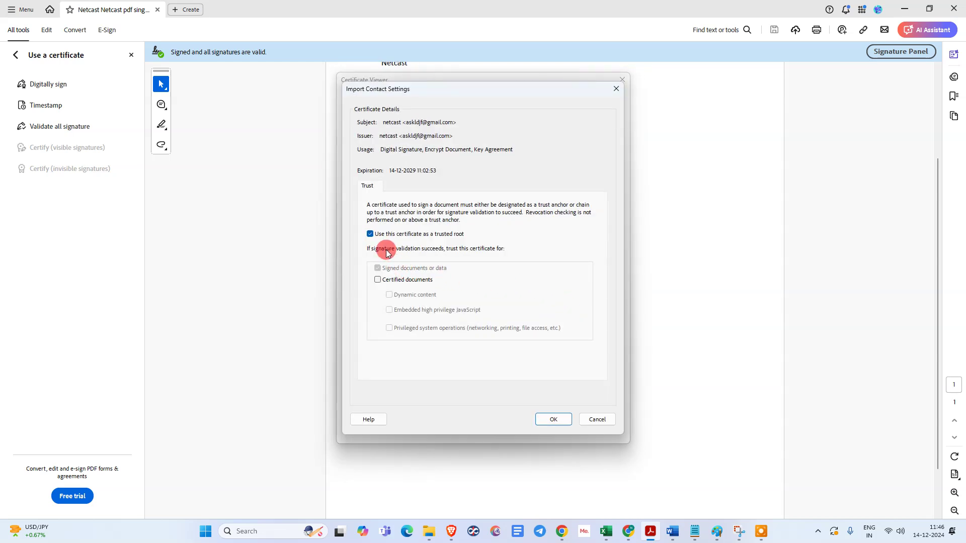
click(378, 279)
click(390, 310)
click(390, 328)
click(552, 419)
click(591, 430)
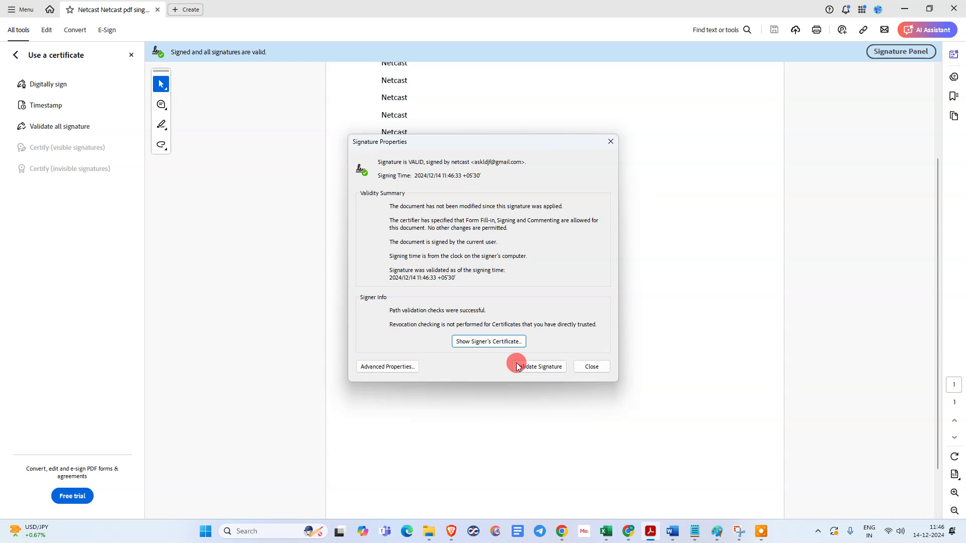
- Revalidate the signature and confirm its status now shows valid
click(538, 366)
click(541, 369)
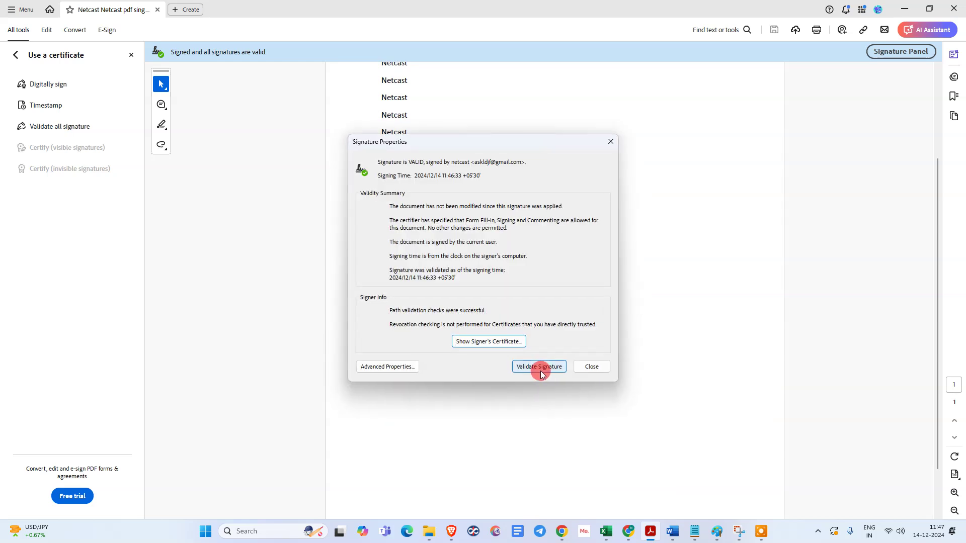
click(610, 142)
click(529, 180)
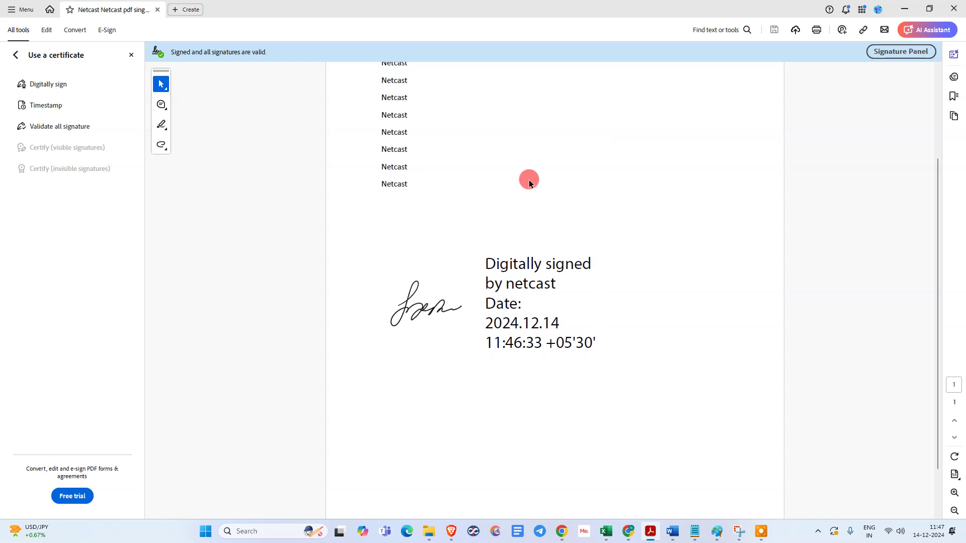
click(569, 299)
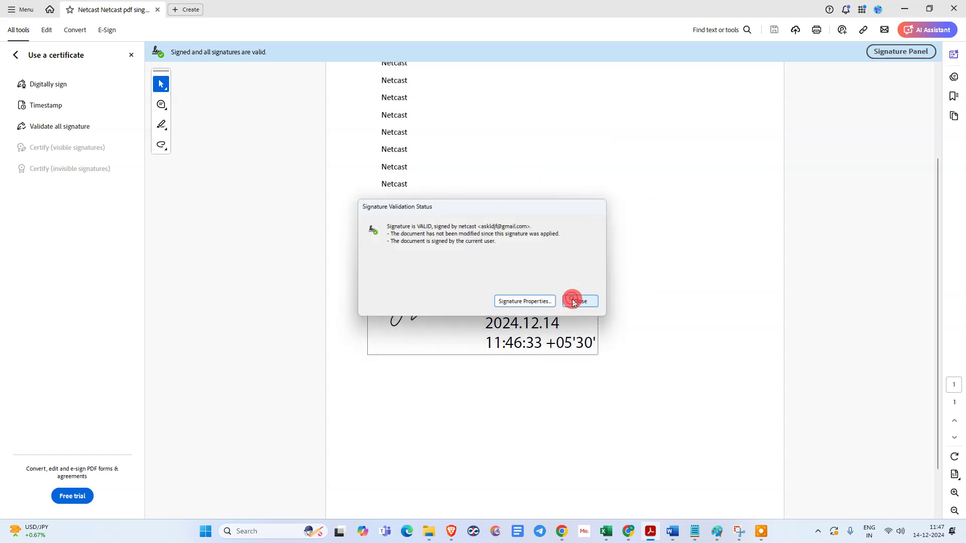
click(582, 299)
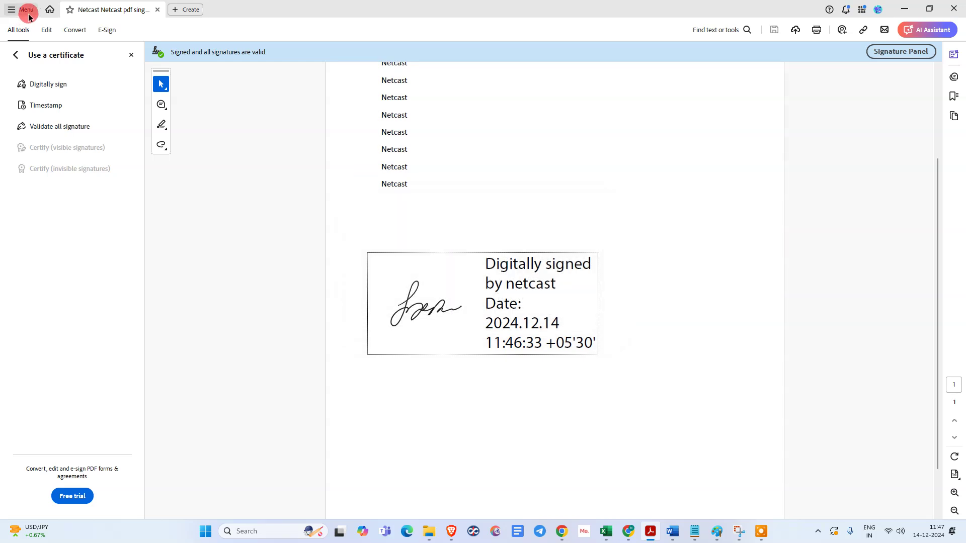
- Open Preferences at the Signatures category
scroll(310, 196, up, 3)
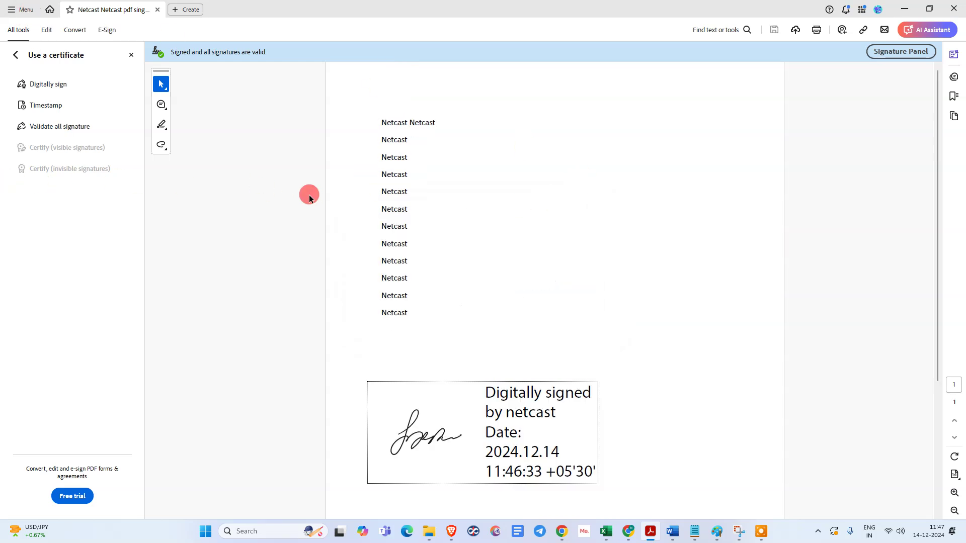
click(11, 15)
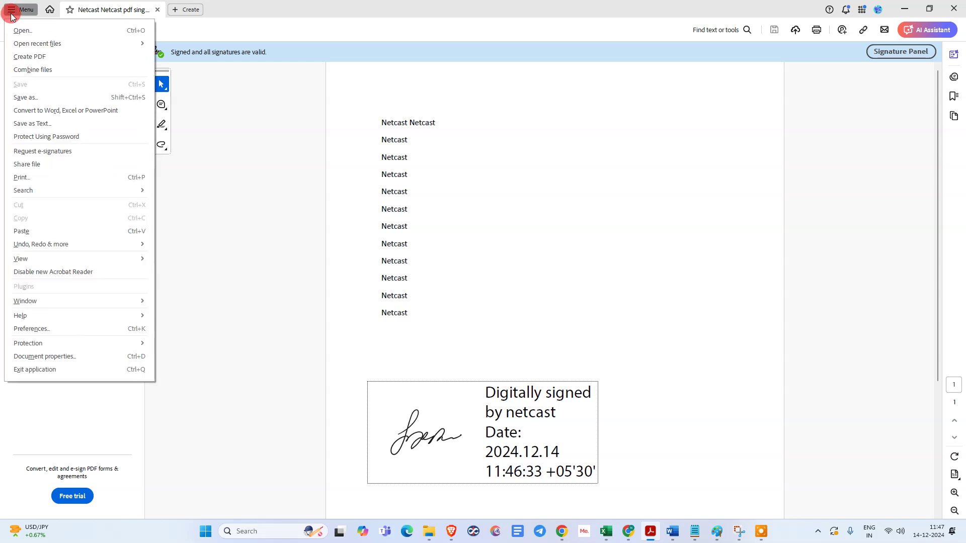
click(56, 329)
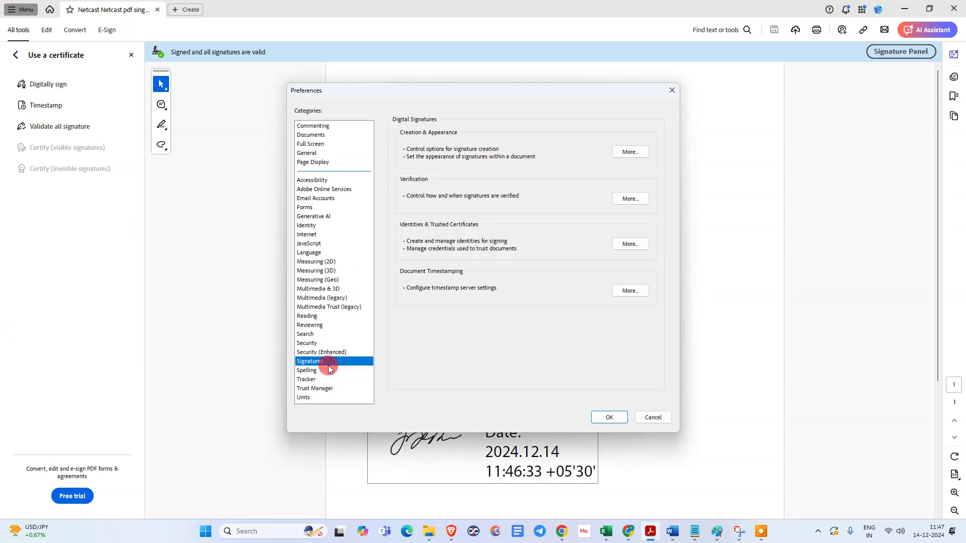
click(309, 371)
click(315, 361)
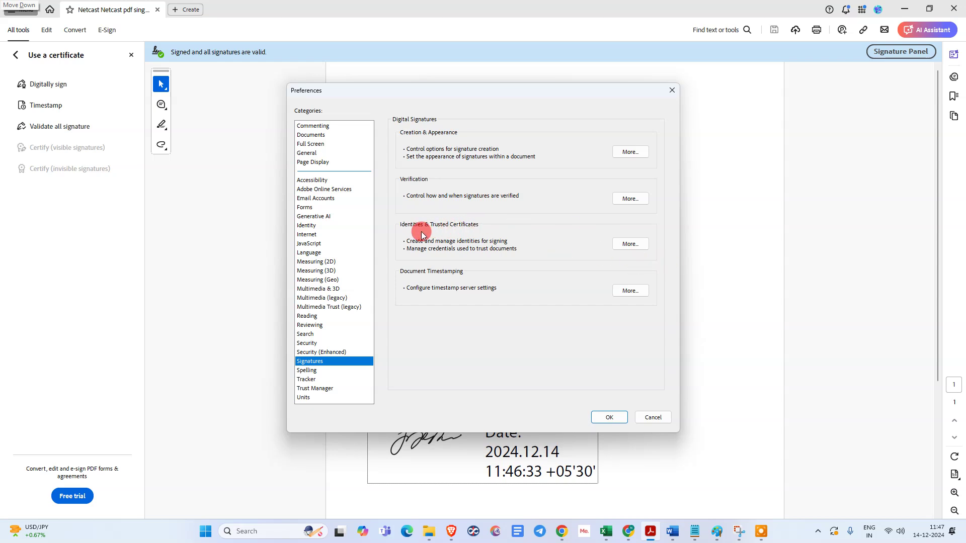
- Remove the netcast digital ID under Identities & Trusted Certificates, authenticating with its password
click(623, 244)
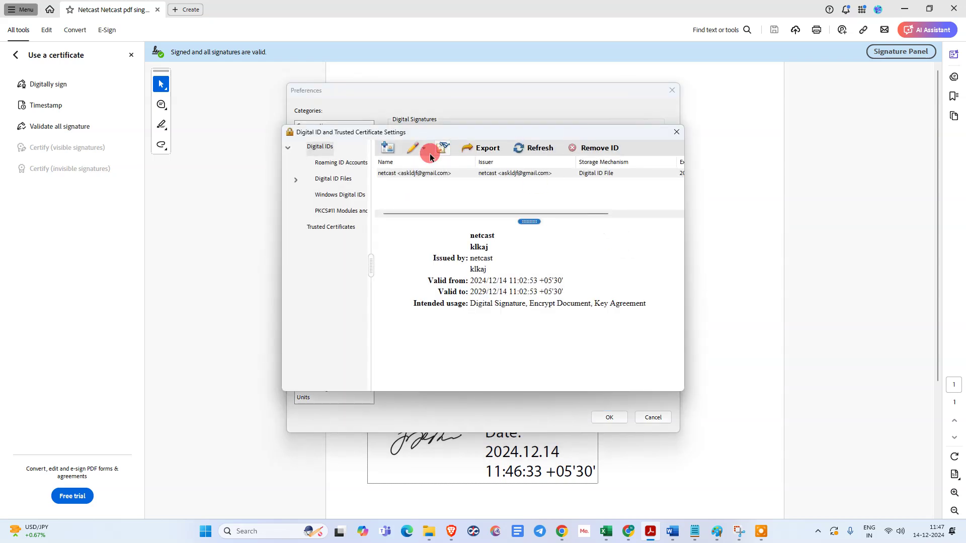
click(558, 174)
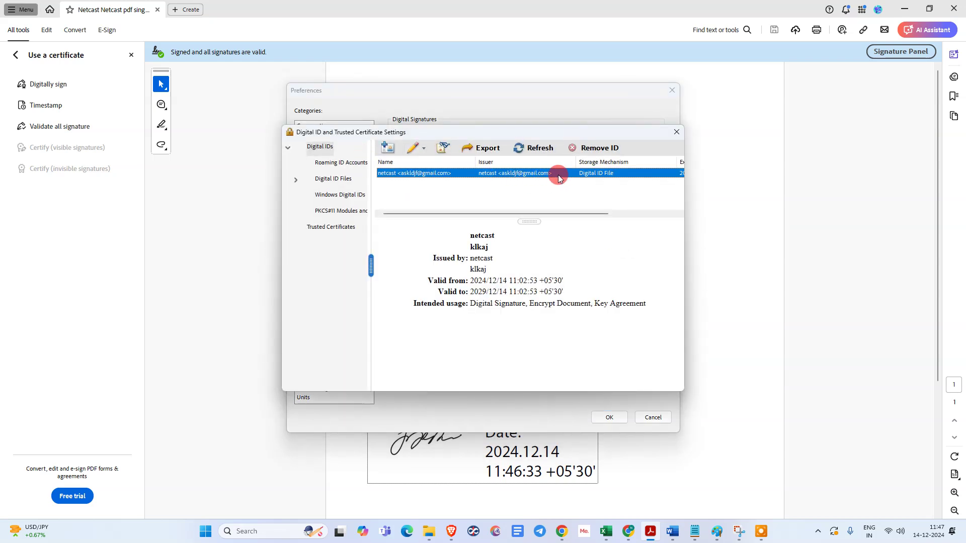
click(596, 147)
click(526, 315)
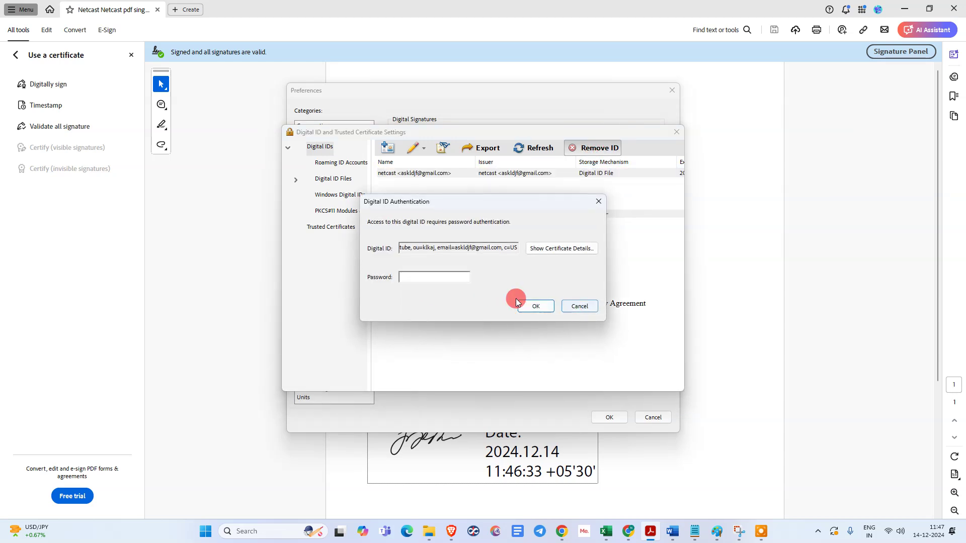
text(*****)
key(Return)
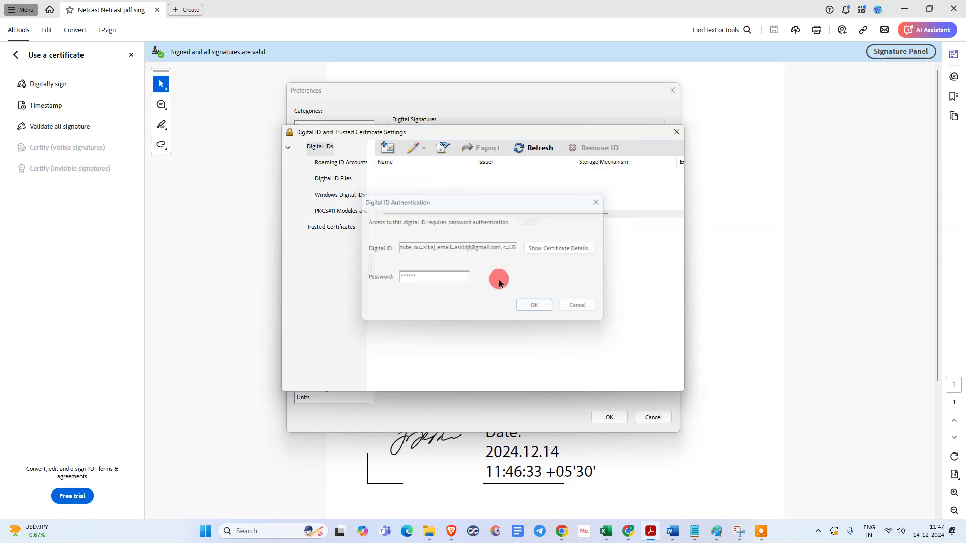
- Start a new self-signed digital ID and fill in its identity details with unit unias 01
click(320, 147)
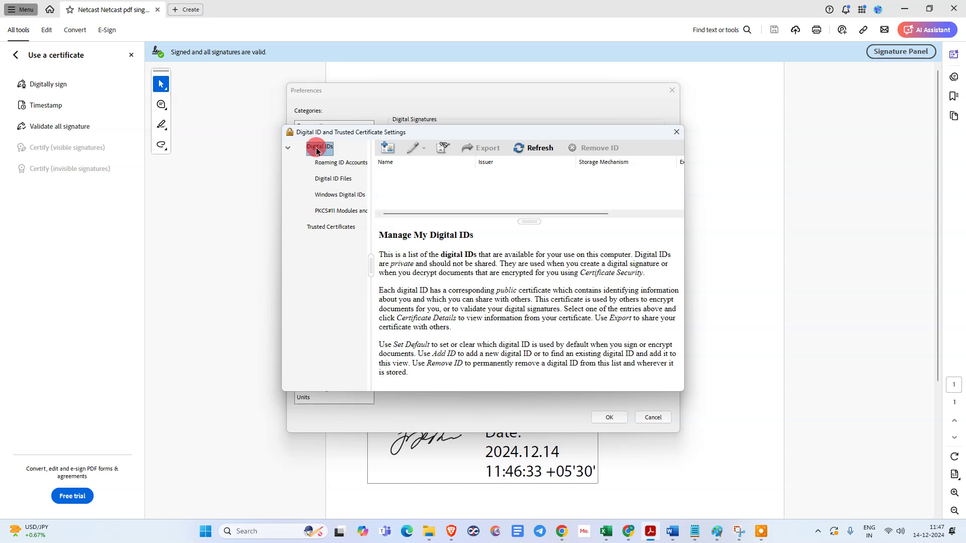
click(384, 149)
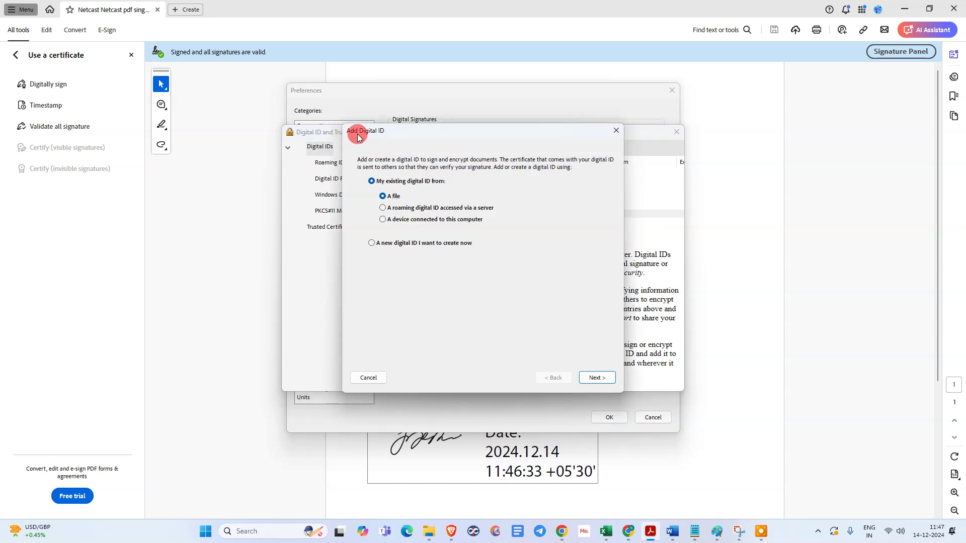
click(386, 246)
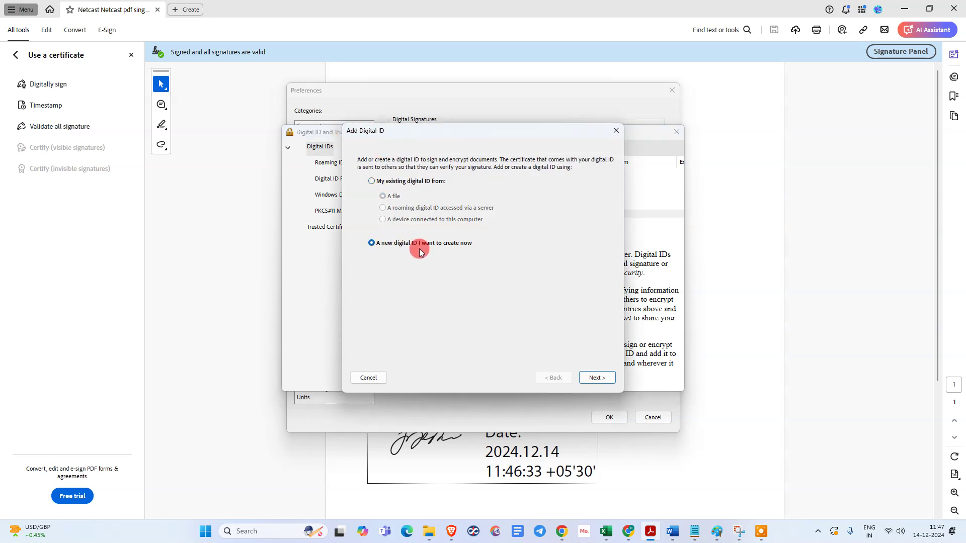
click(597, 378)
click(597, 377)
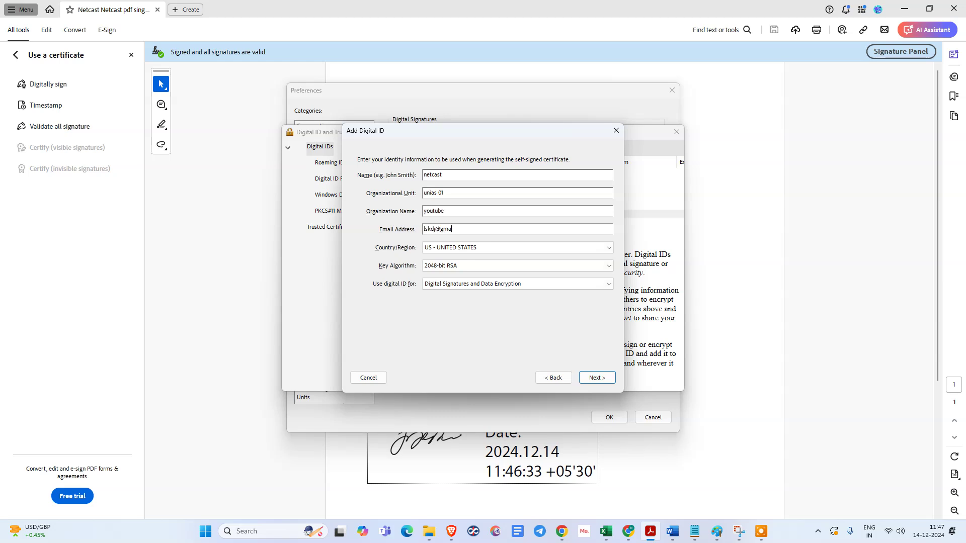
text(com)
key(Tab)
key(Tab)
key(Tab)
key(Tab)
click(599, 380)
- Set the digital ID password, finish creating it, and close both settings windows
click(406, 262)
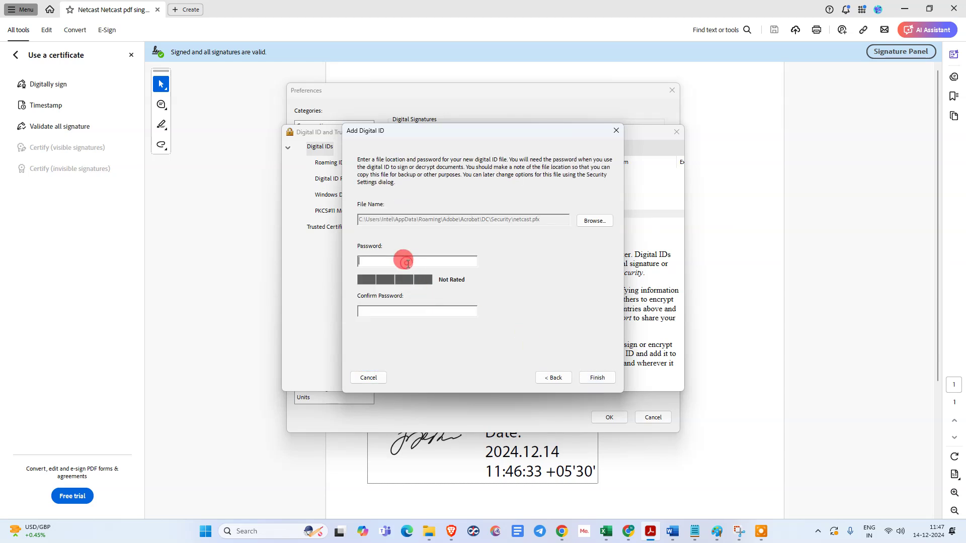
text(123456)
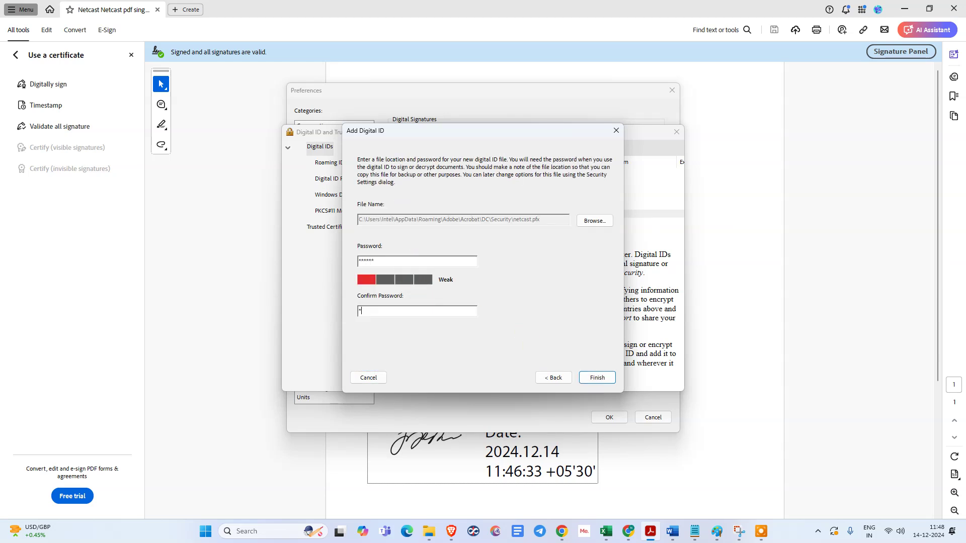
click(597, 378)
click(597, 378)
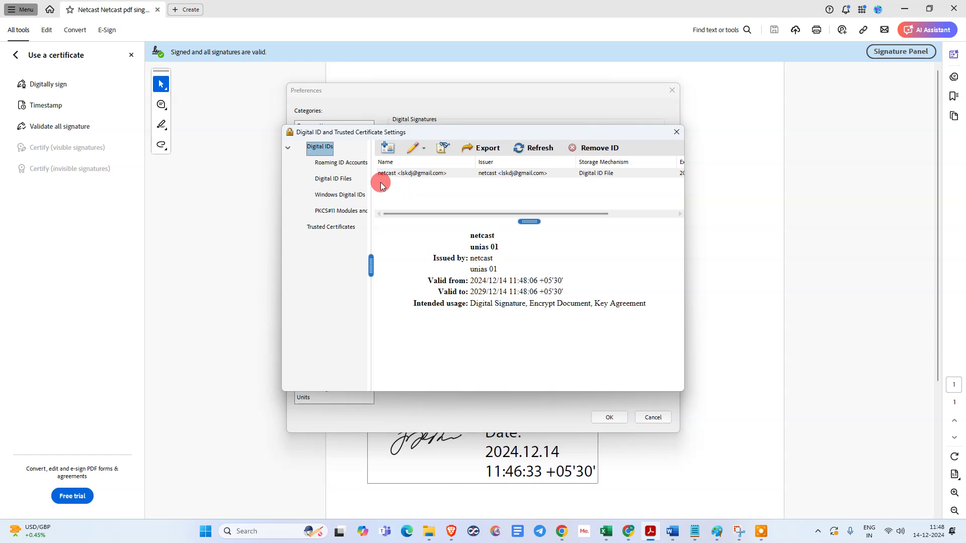
click(676, 132)
click(671, 90)
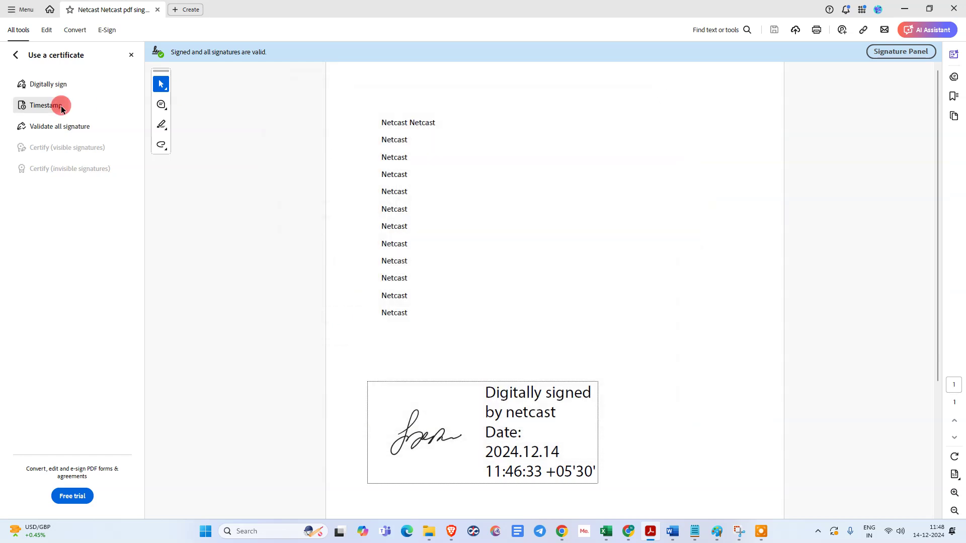
- Open the Signatures Creation & Appearance preferences
click(10, 9)
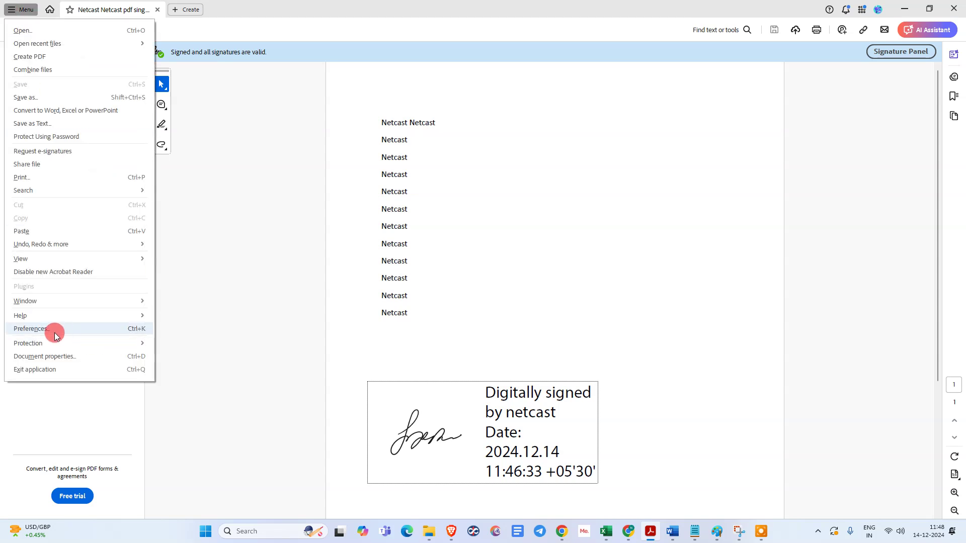
click(53, 329)
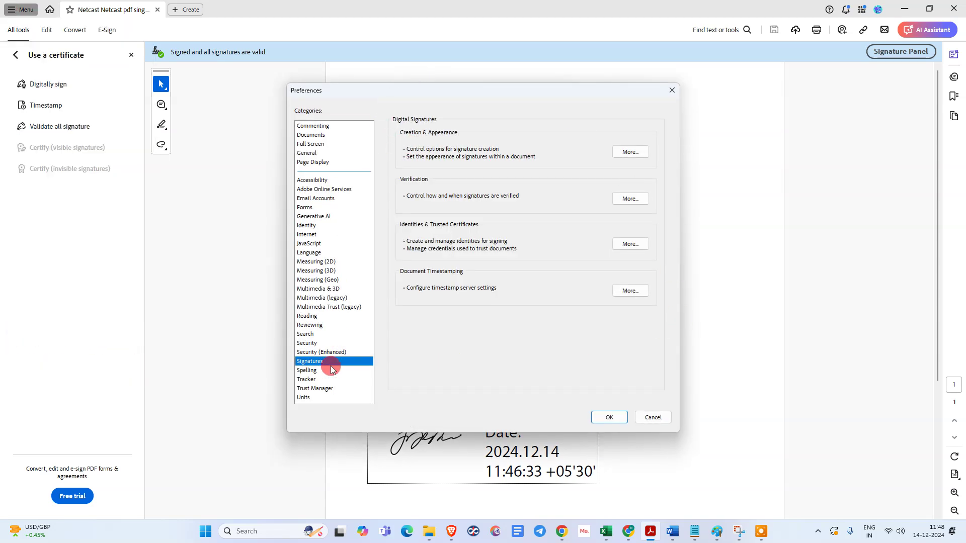
click(322, 370)
click(310, 362)
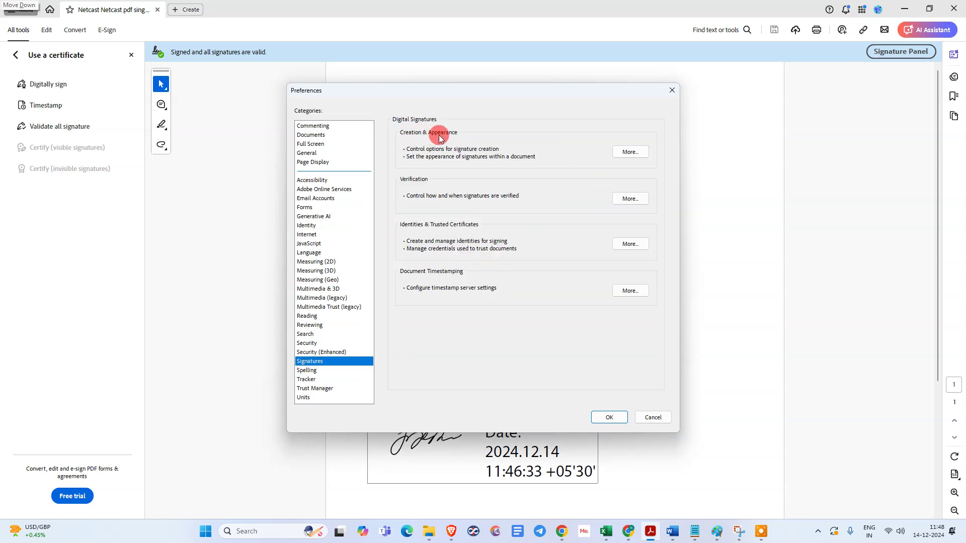
click(634, 152)
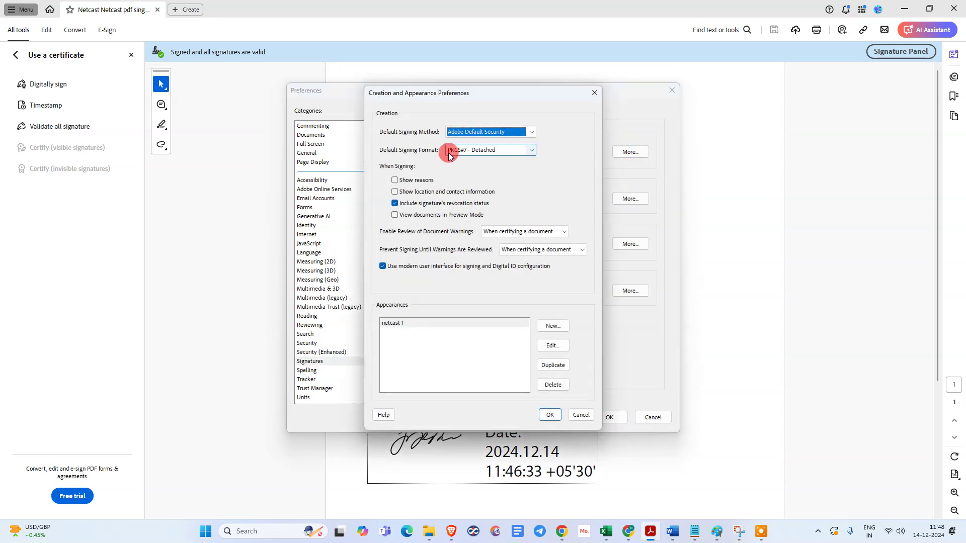
- Delete the old netcast 1 appearance and start a new signature appearance
mouse_move(404, 95)
mouse_down()
mouse_move(436, 100)
mouse_move(410, 91)
mouse_up()
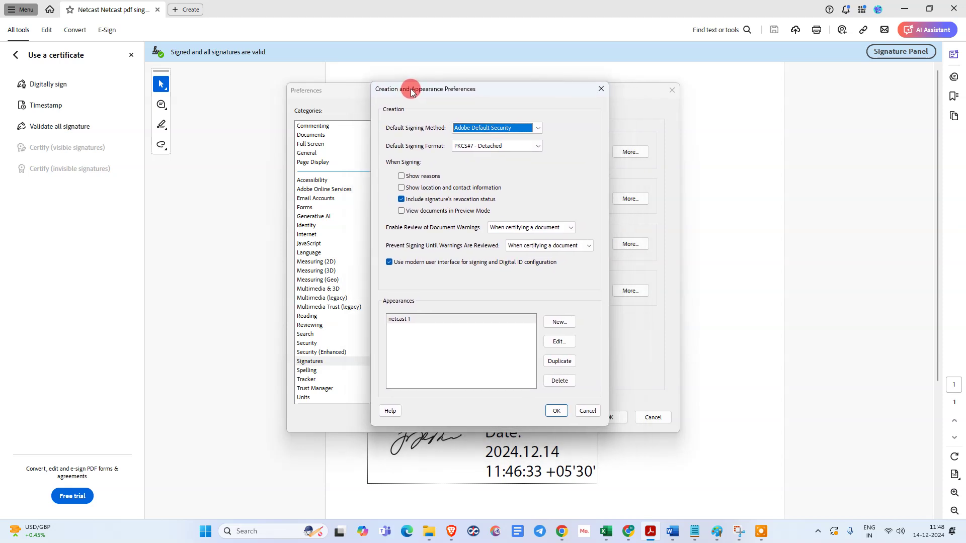
drag(472, 98, 415, 70)
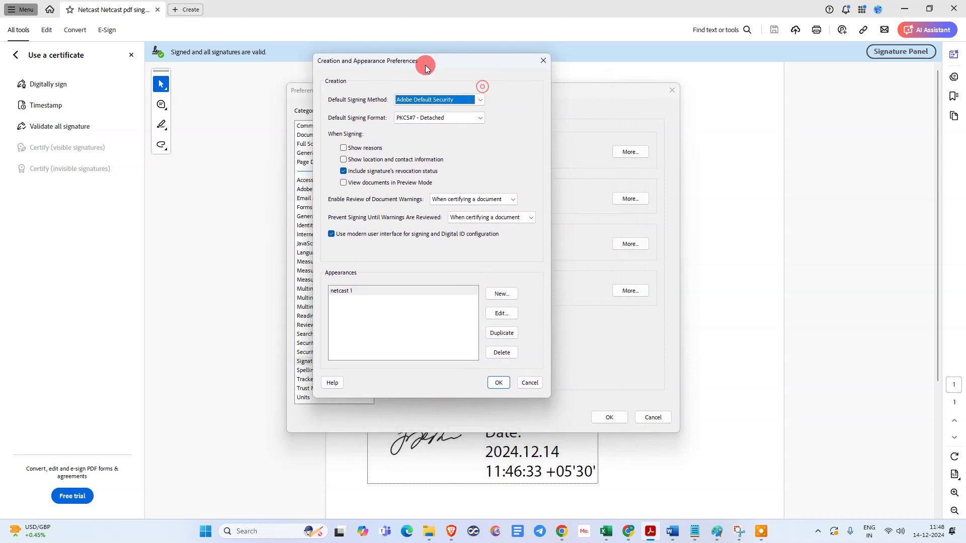
click(373, 292)
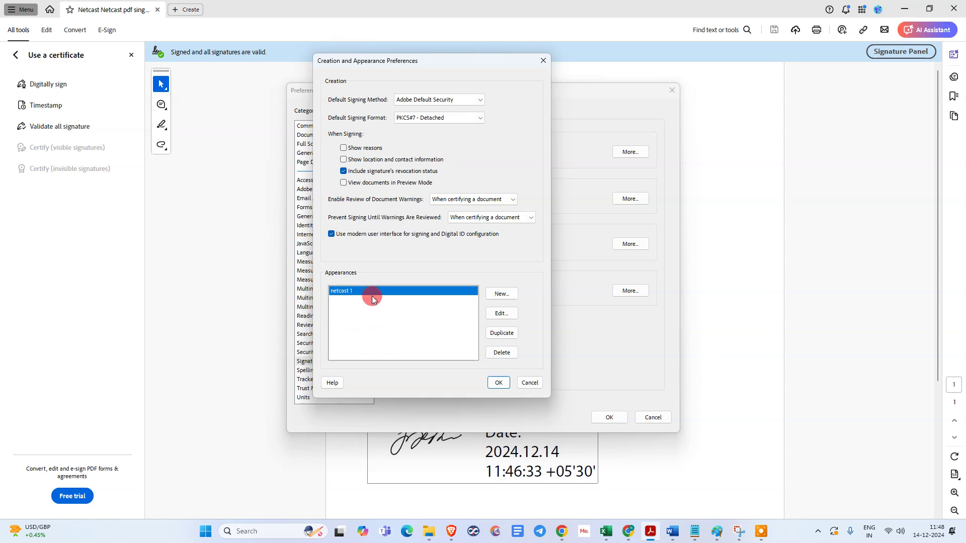
click(498, 352)
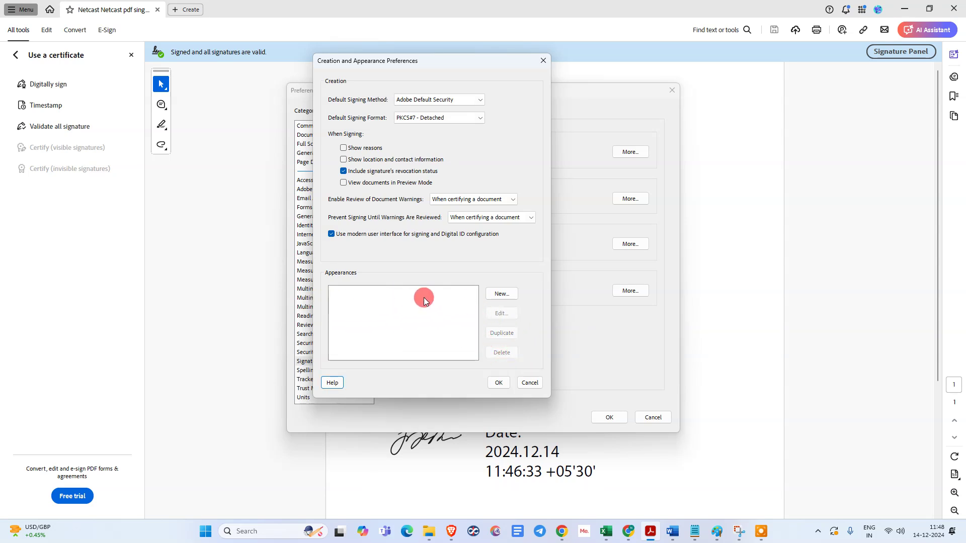
click(502, 294)
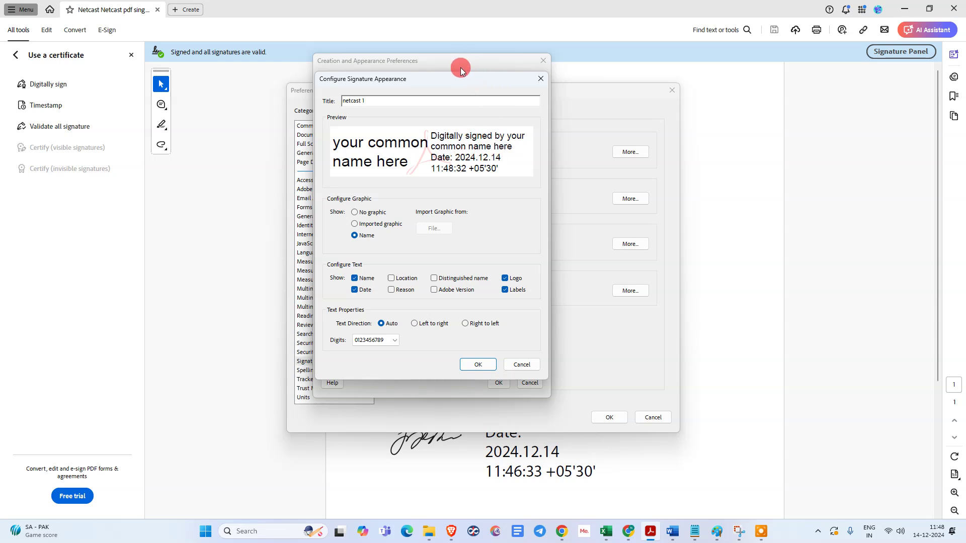
- Use an imported graphic, loading sample signature.pdf from Netcast Demo as the signature picture
drag(456, 83, 490, 94)
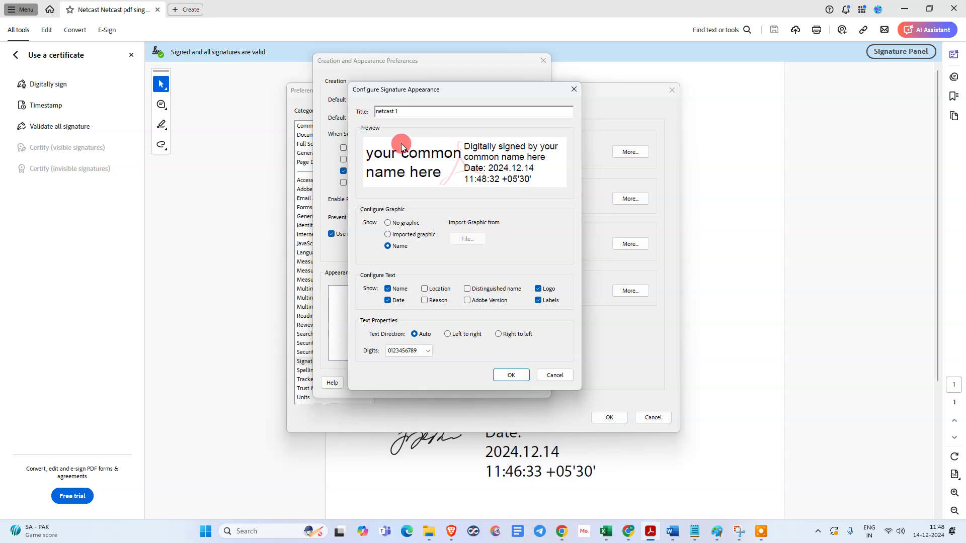
click(397, 235)
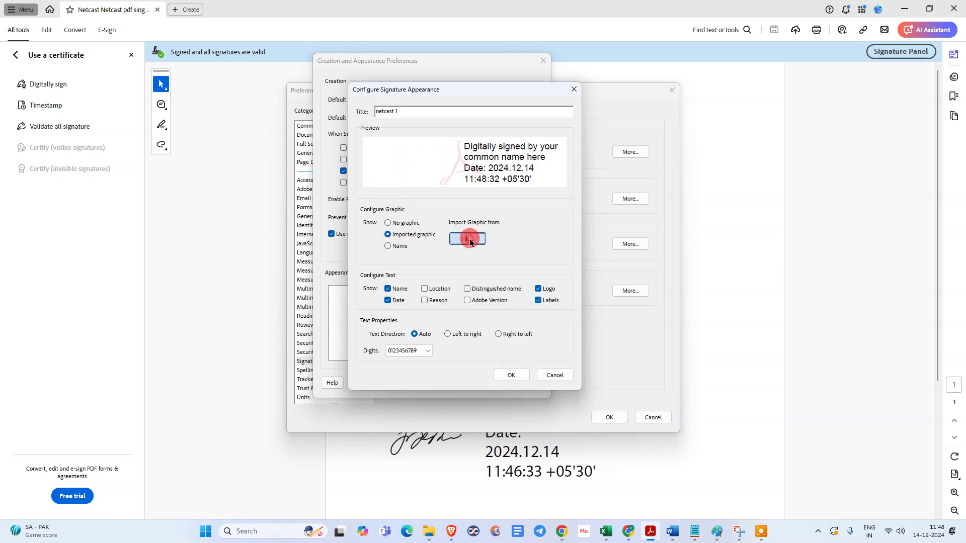
click(467, 239)
click(507, 140)
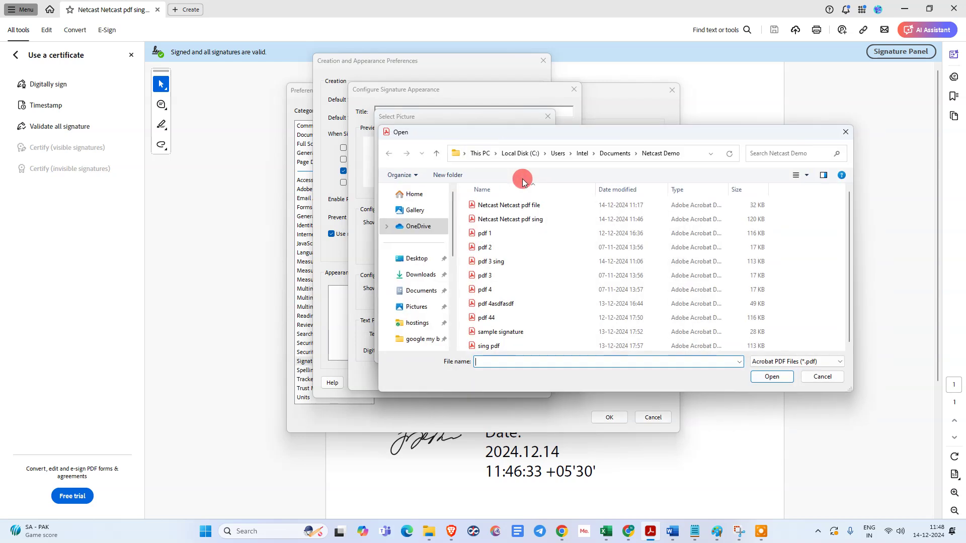
drag(634, 134, 494, 110)
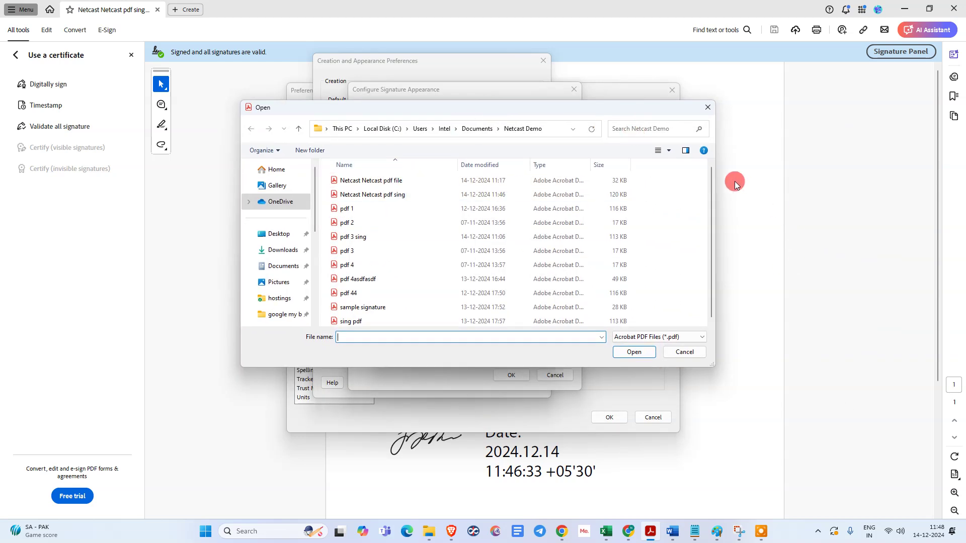
drag(711, 183, 711, 201)
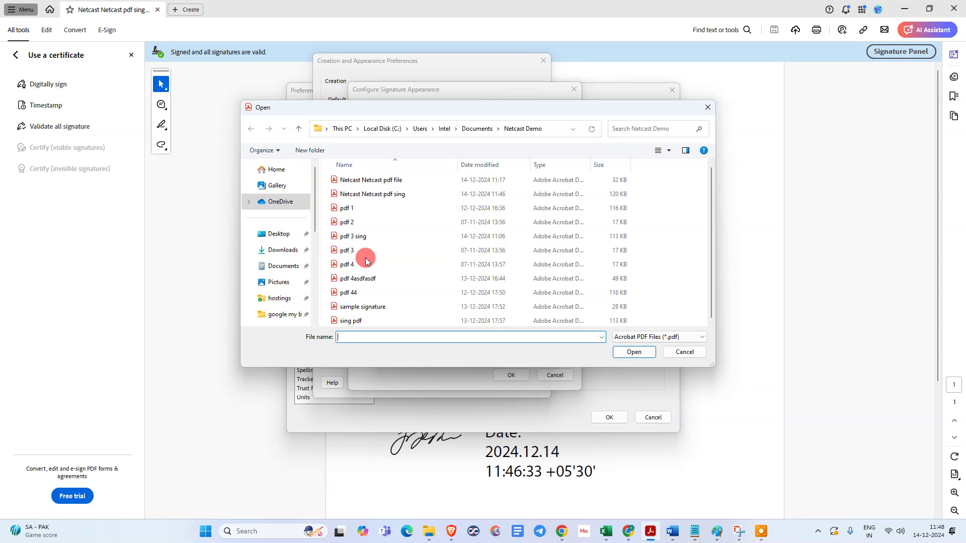
click(393, 194)
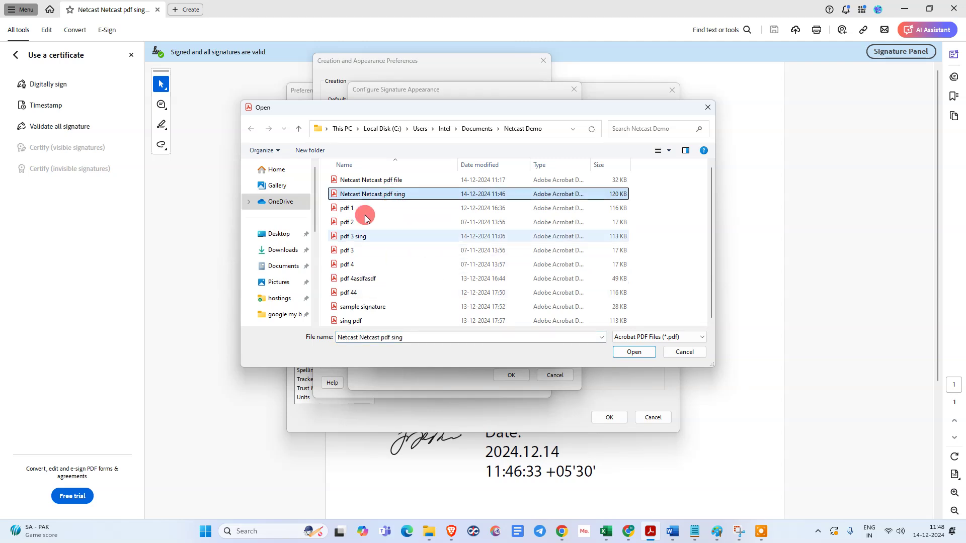
click(370, 306)
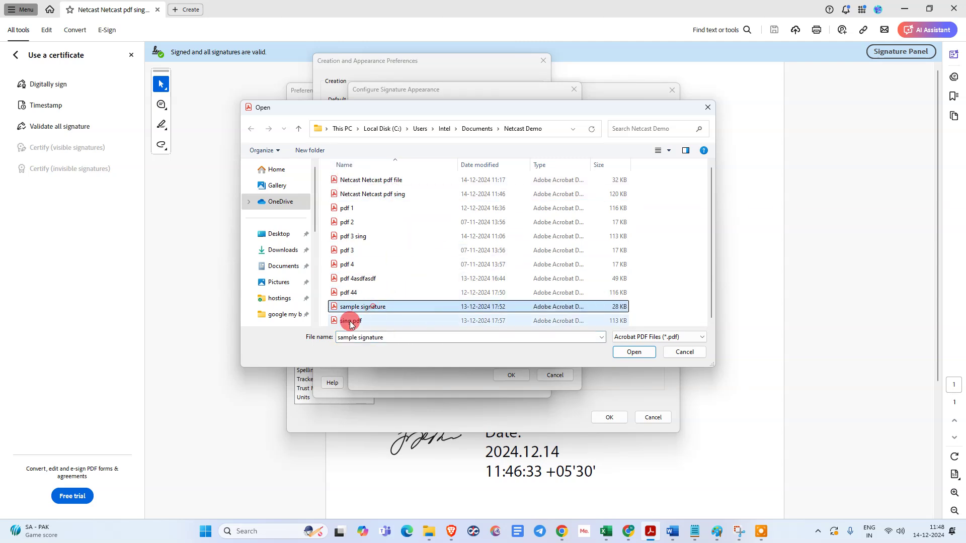
drag(438, 116, 414, 90)
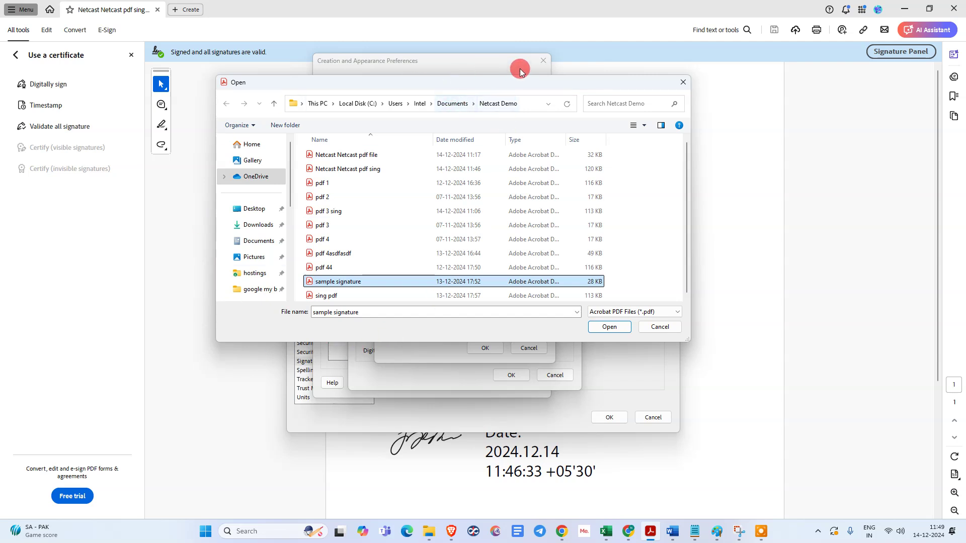
click(323, 296)
click(327, 282)
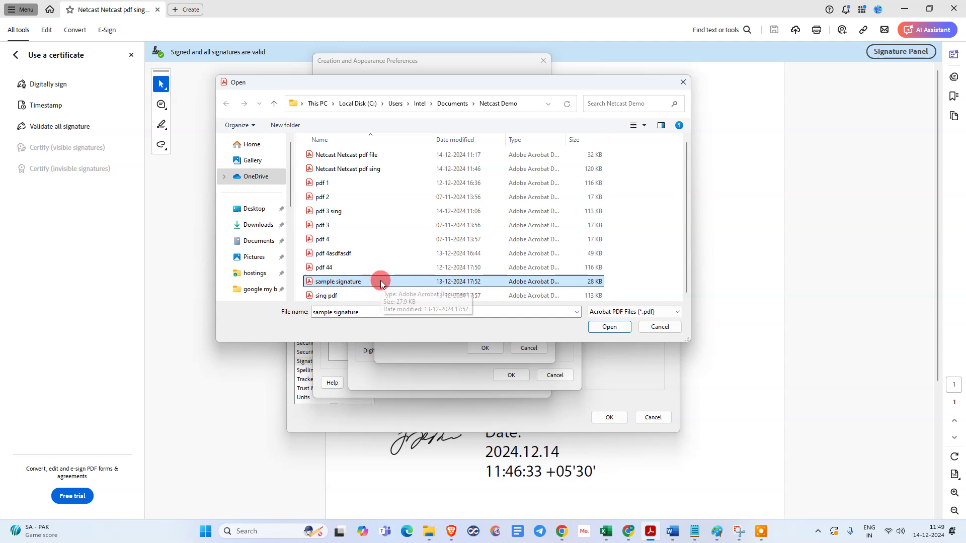
click(598, 328)
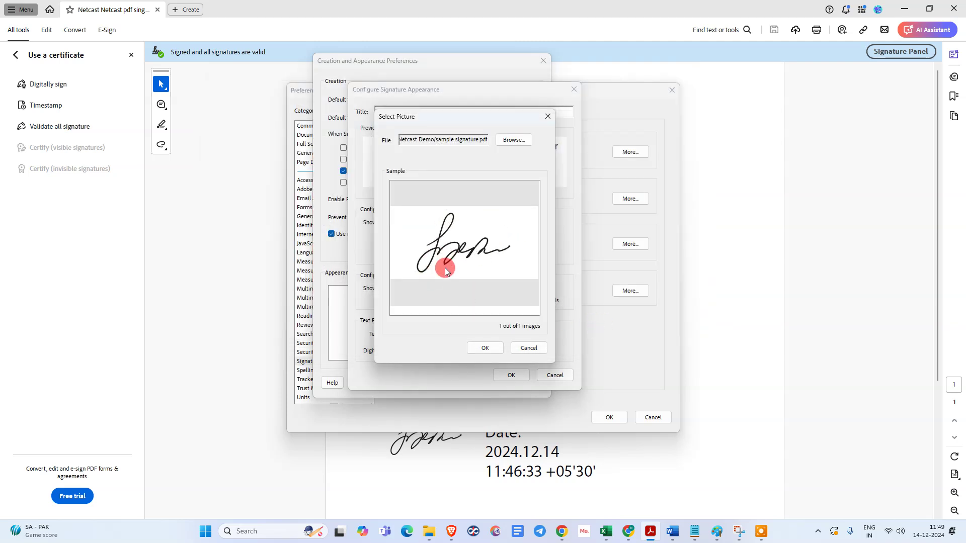
- Accept the picture and set the signature text to show name, location, date and labels
click(485, 348)
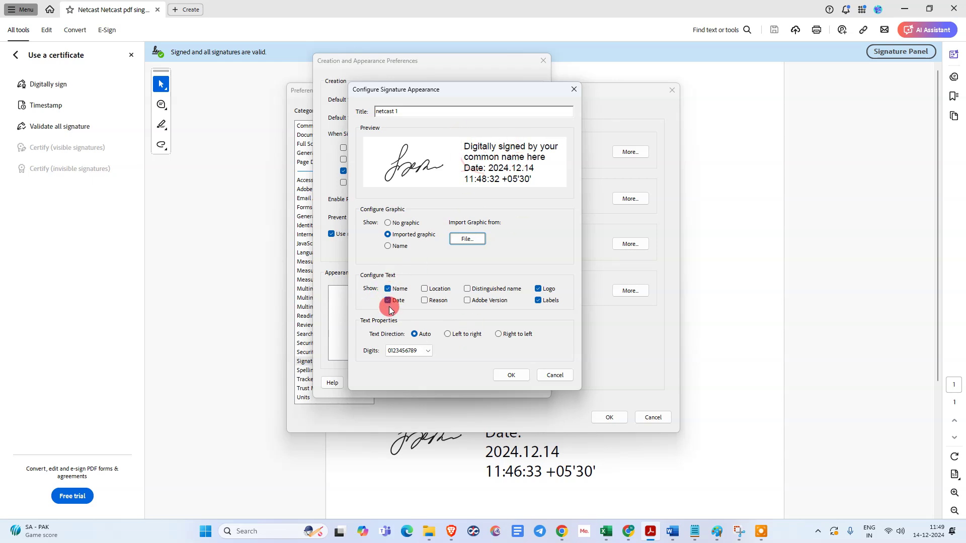
click(424, 289)
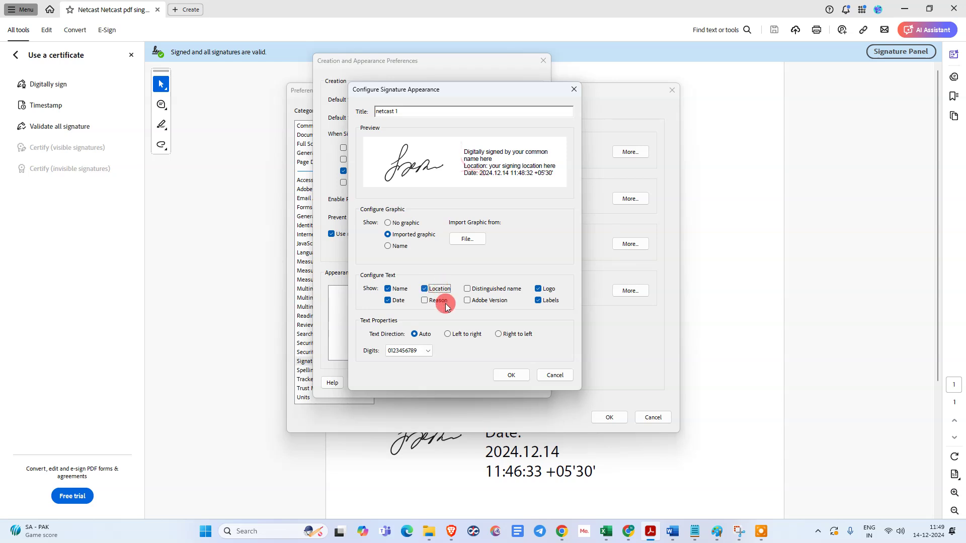
click(442, 303)
click(438, 301)
click(476, 292)
click(480, 294)
click(538, 301)
click(538, 289)
click(537, 300)
- Save the netcast 1 appearance and confirm both preference windows
click(522, 375)
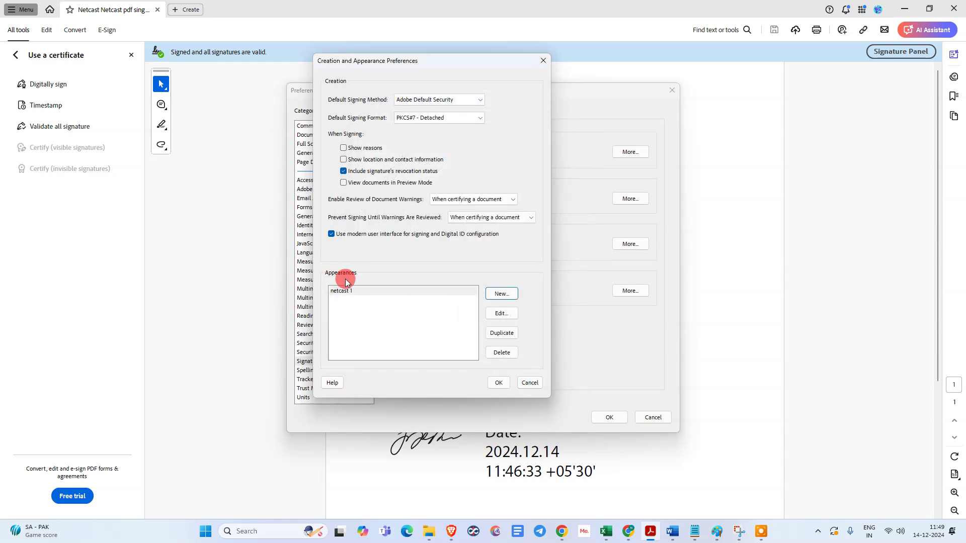
click(496, 382)
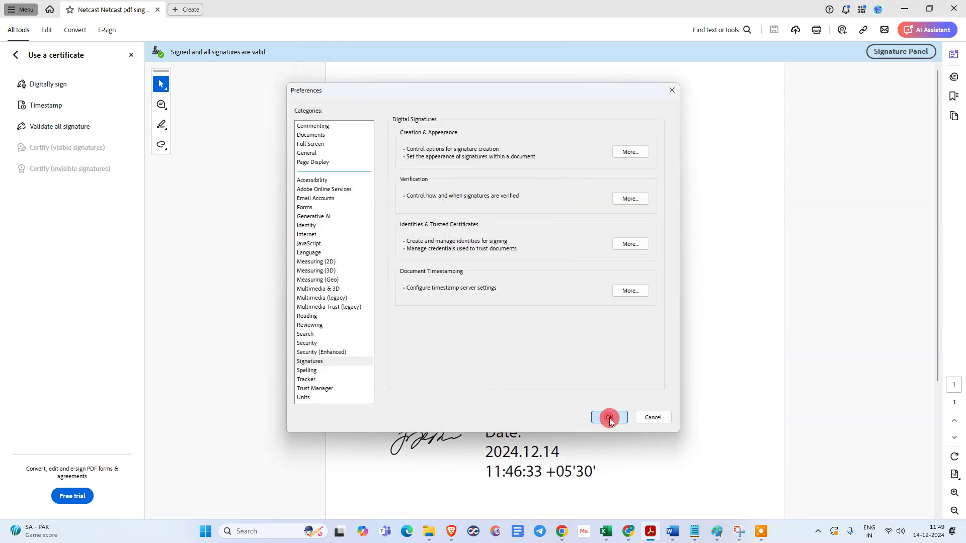
click(609, 417)
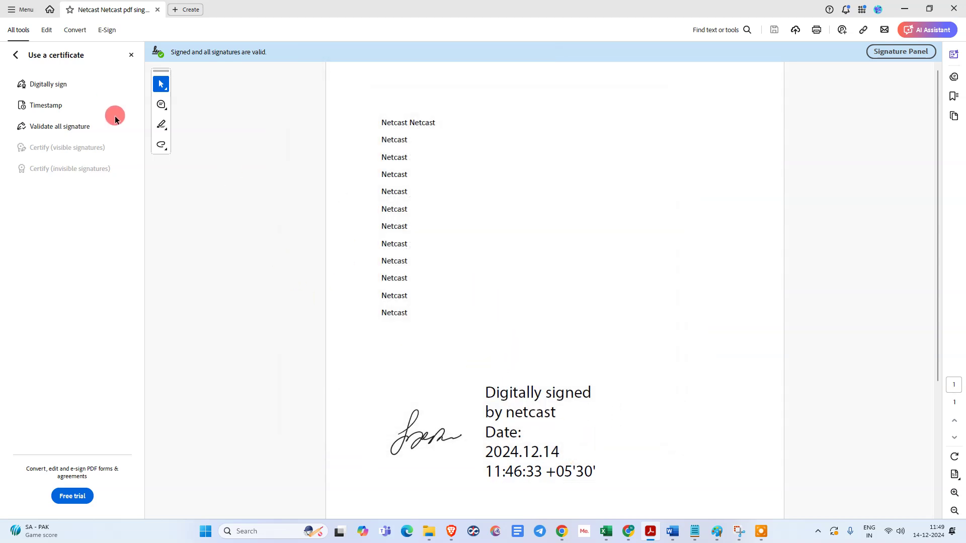
- Start a new digital signature and mark its box beside the Netcast lines
click(16, 54)
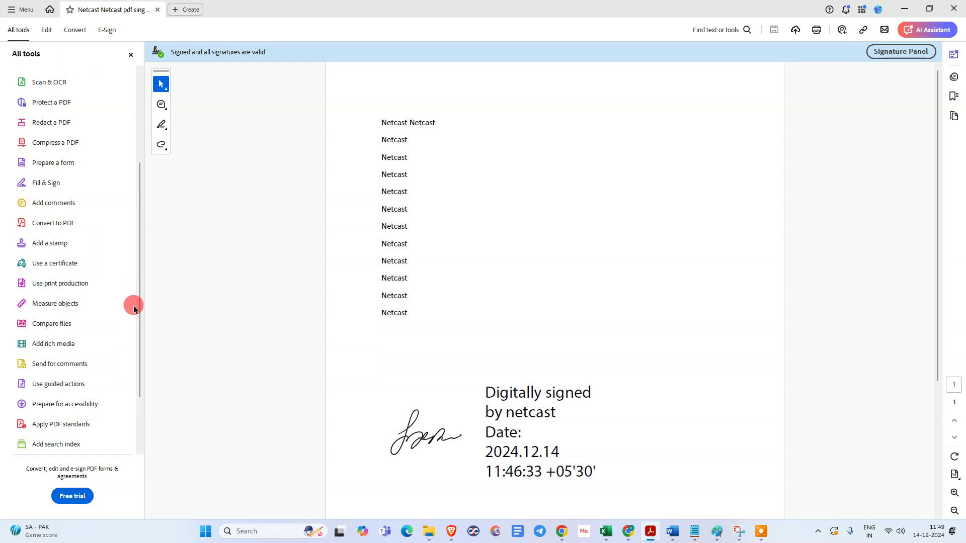
click(68, 267)
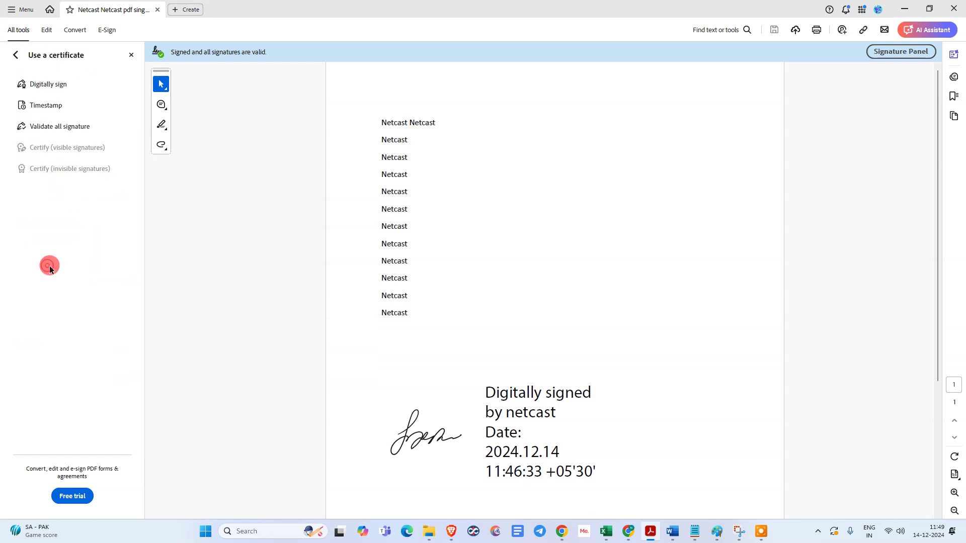
click(40, 83)
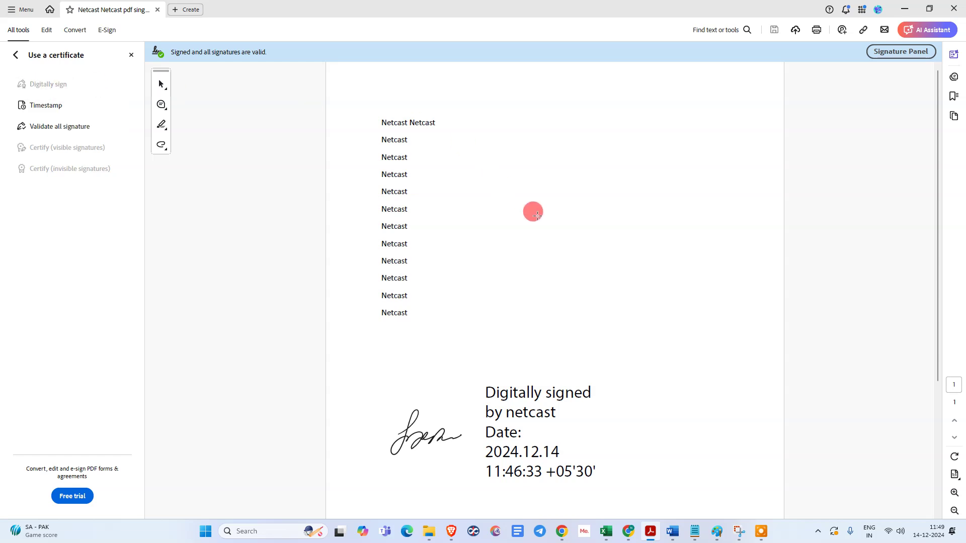
scroll(554, 229, down, 2)
mouse_move(476, 148)
mouse_down()
mouse_move(577, 238)
mouse_move(715, 222)
mouse_move(729, 229)
mouse_up()
click(627, 366)
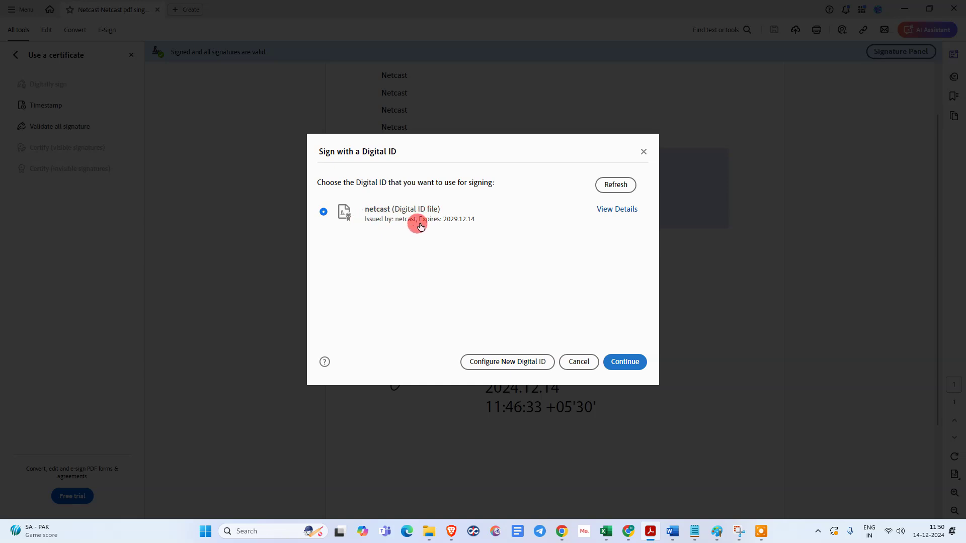
- Sign with the netcast ID and netcast 1 appearance after entering the PIN
click(393, 217)
click(628, 358)
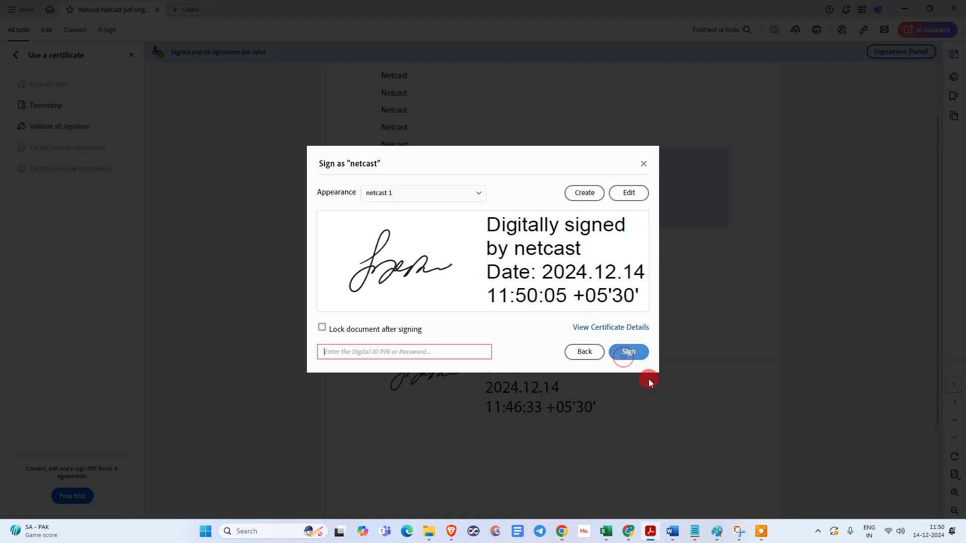
text(•••)
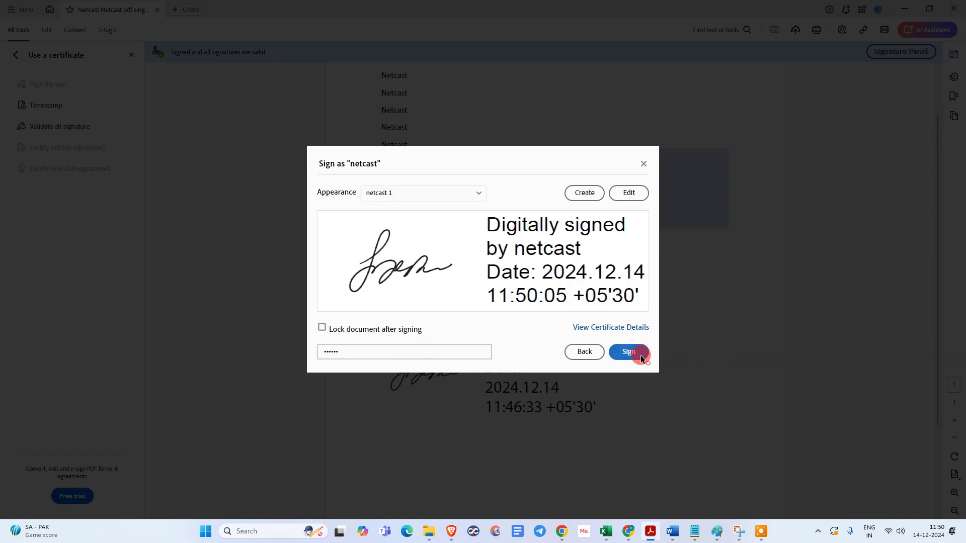
click(398, 200)
click(394, 217)
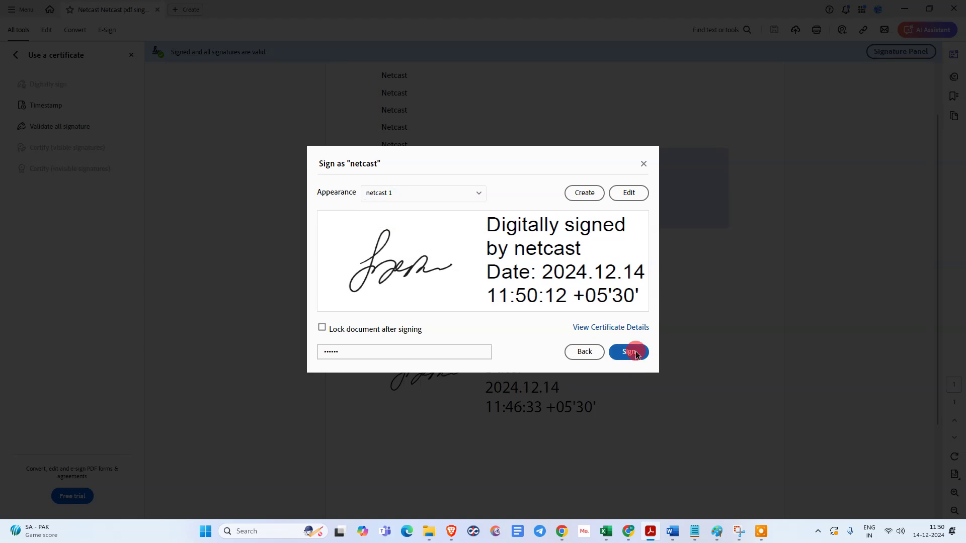
click(635, 352)
- Save the newly signed PDF and check that the new signature is valid
click(194, 199)
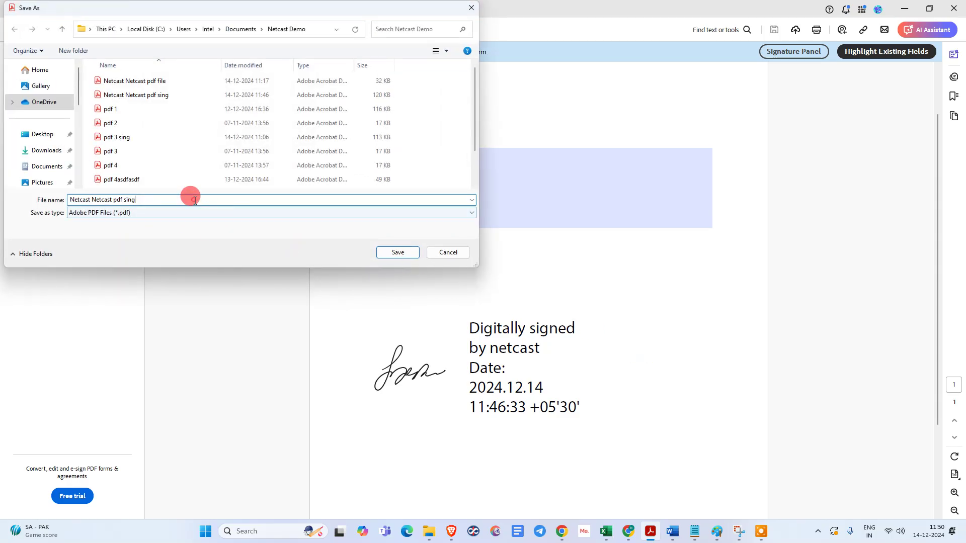
click(379, 253)
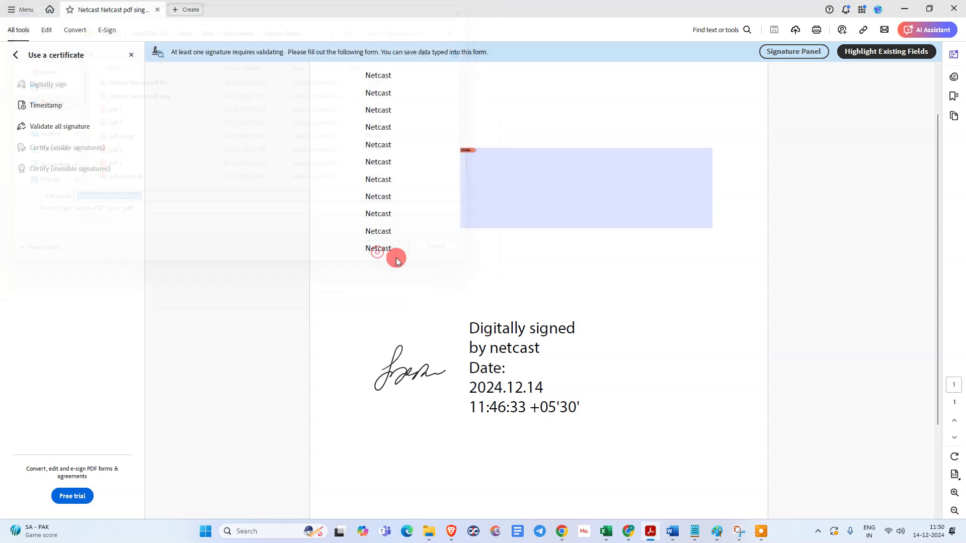
click(653, 201)
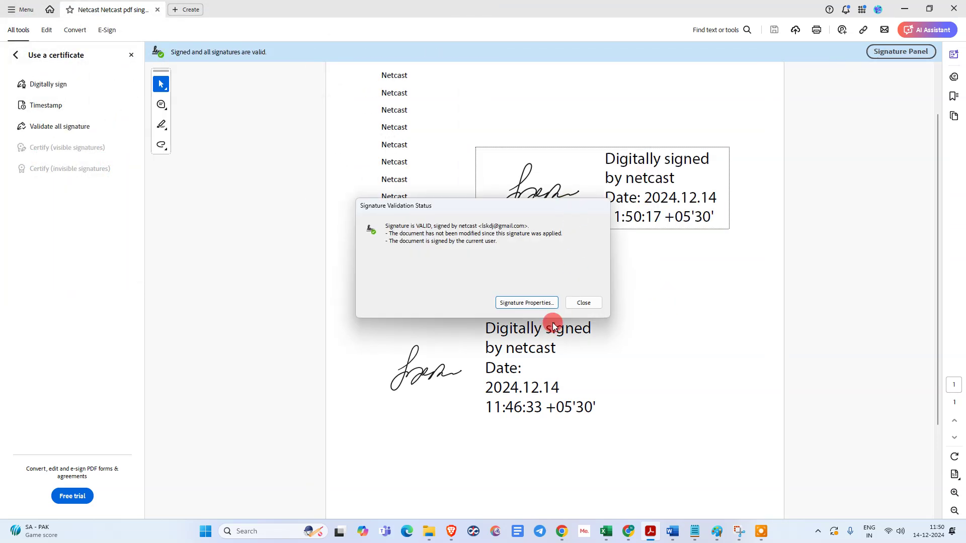
- Close the signature validation report and return to the full All tools list
click(586, 302)
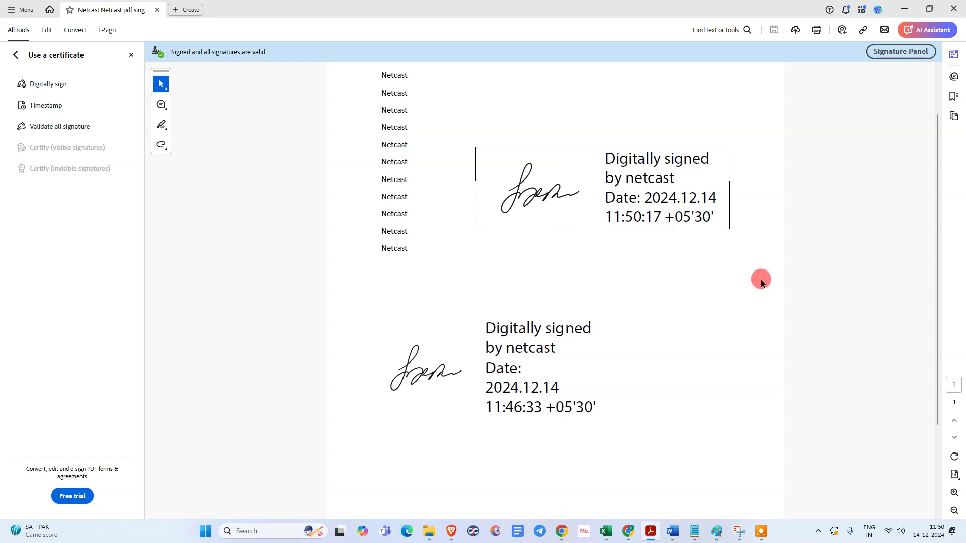
scroll(760, 283, up, 2)
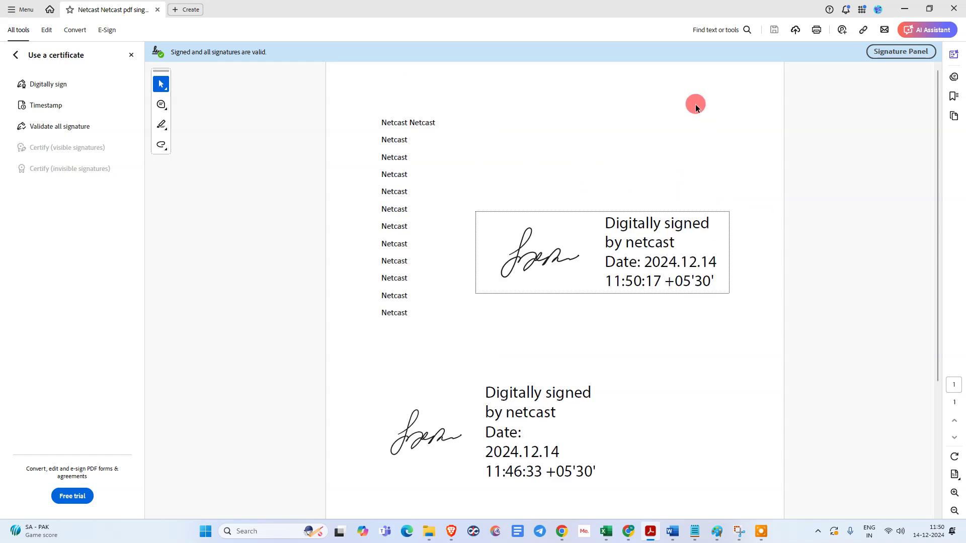
scroll(795, 173, down, 6)
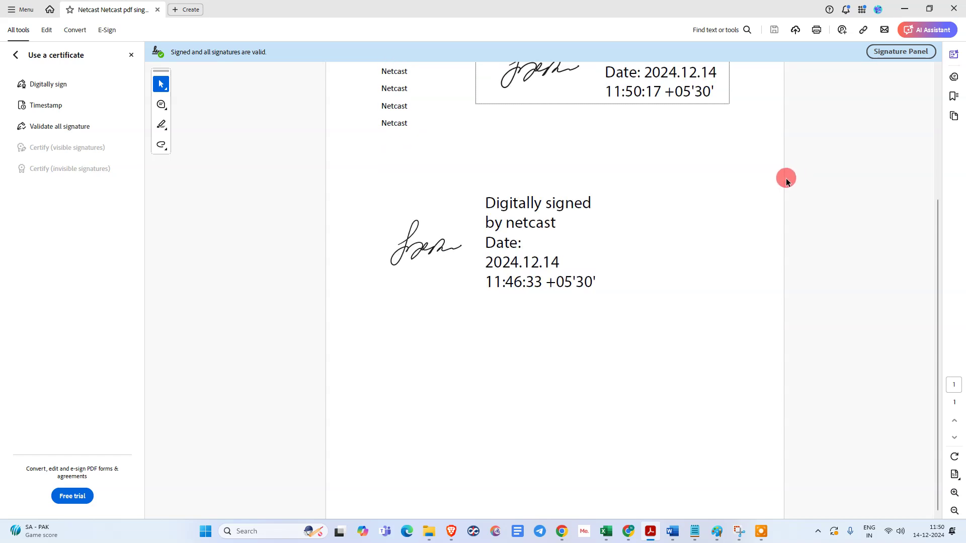
click(16, 55)
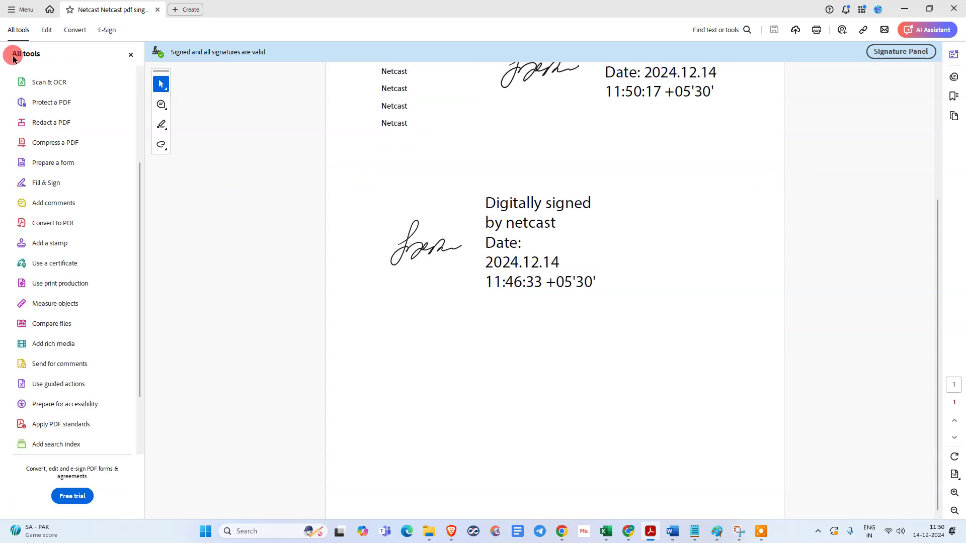
- Start Request e-signatures from the e-sign tools, then cancel the add-recipients window
click(103, 30)
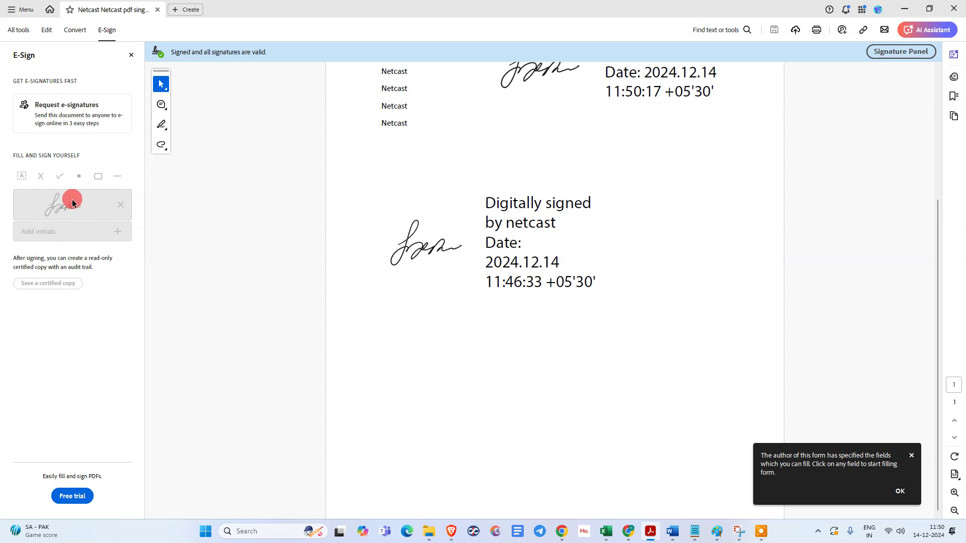
click(73, 123)
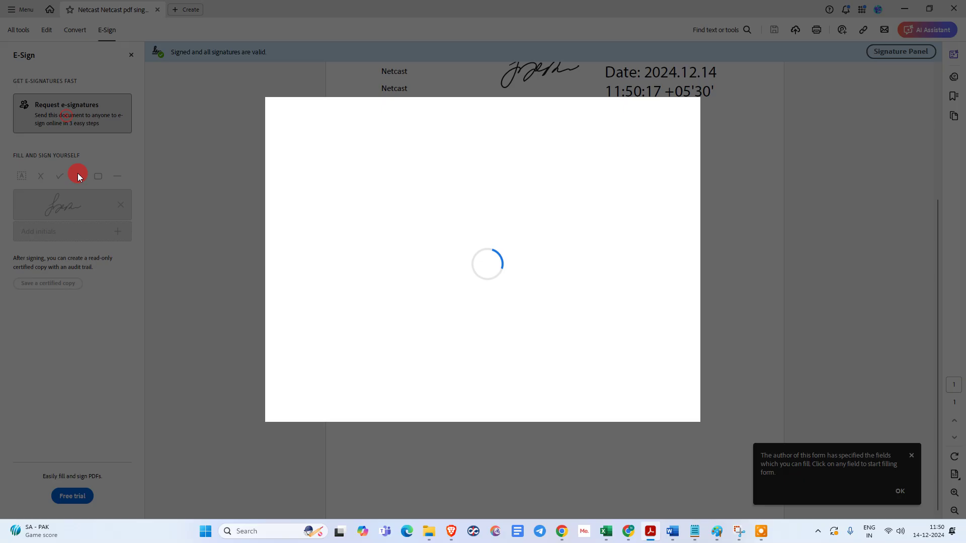
click(565, 398)
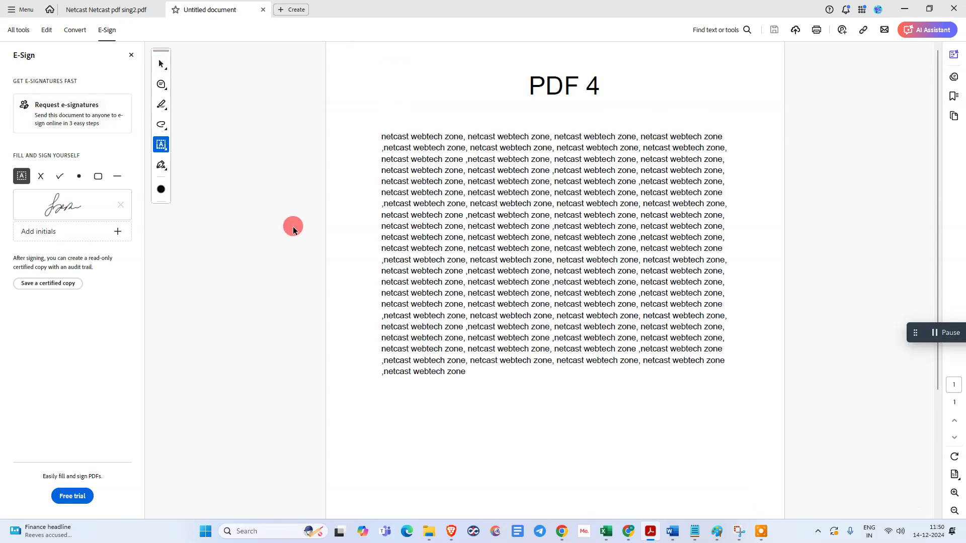
- Delete PDF 4's previously saved signature and open the initials window
scroll(366, 250, down, 3)
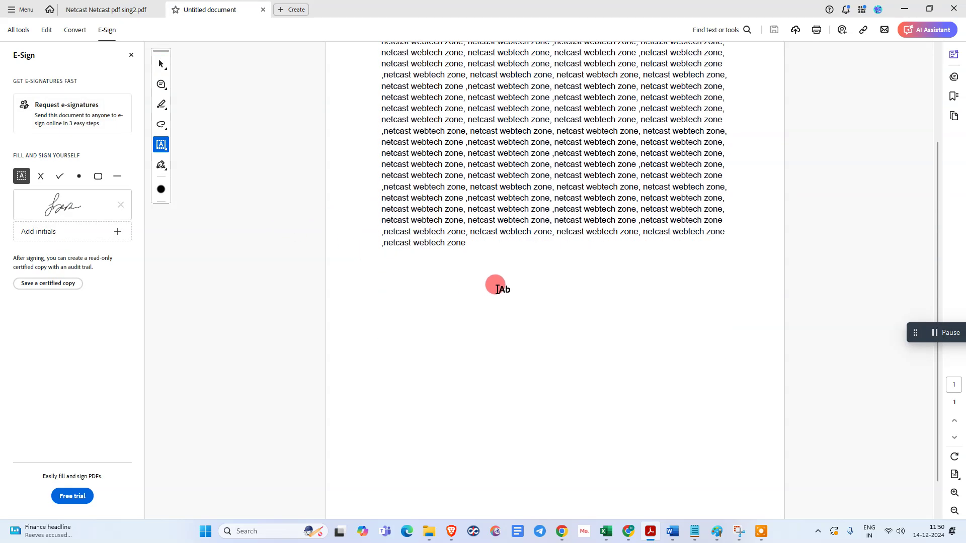
scroll(497, 290, up, 2)
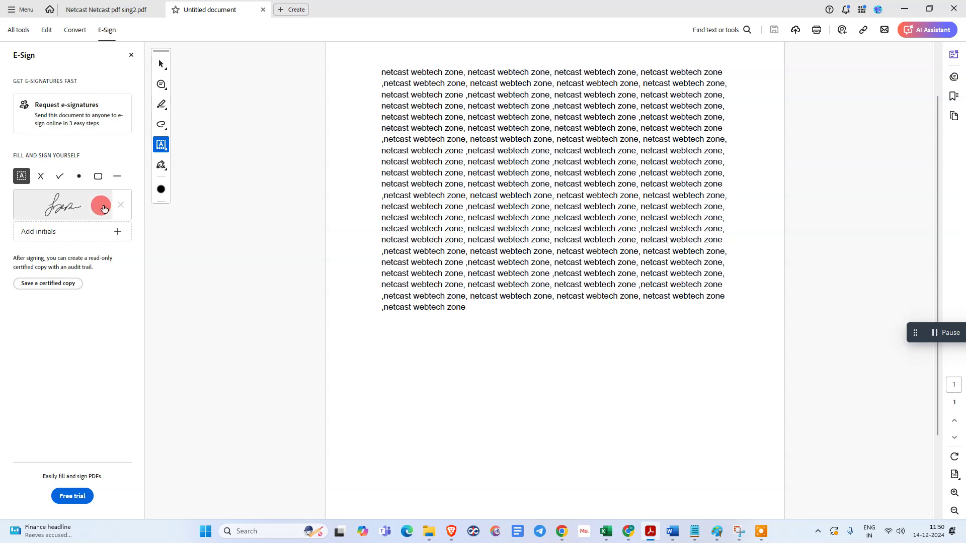
click(76, 205)
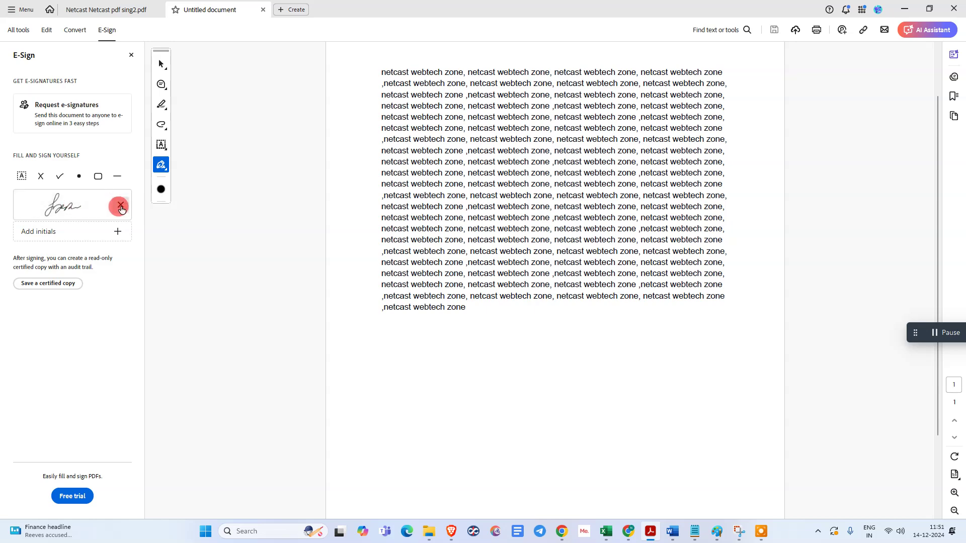
click(121, 206)
click(56, 220)
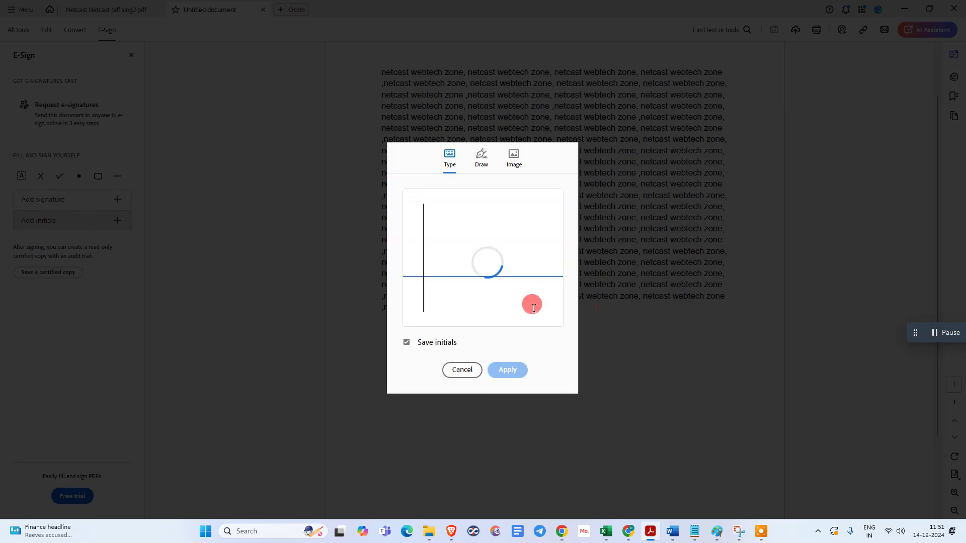
- Close the initials window and start a new signature, briefly trying image import
click(462, 370)
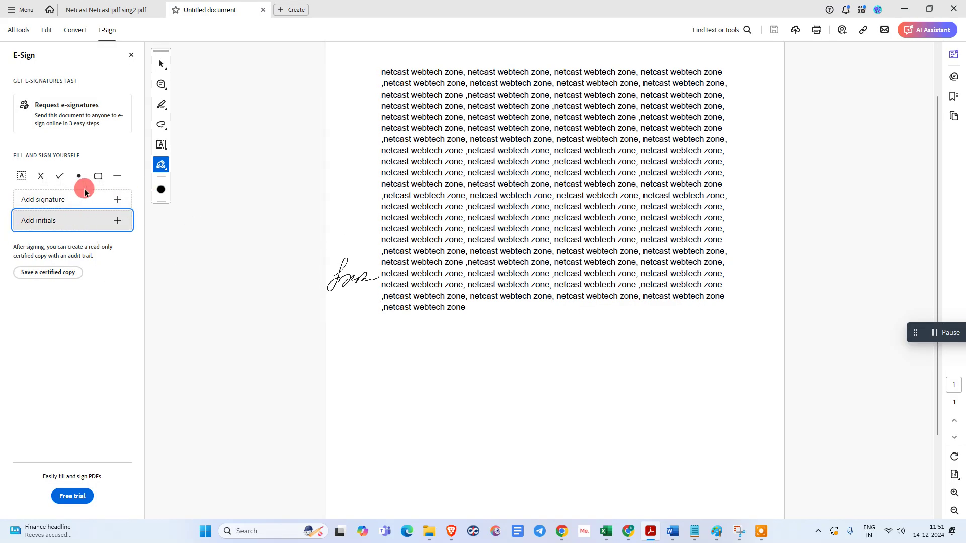
click(48, 208)
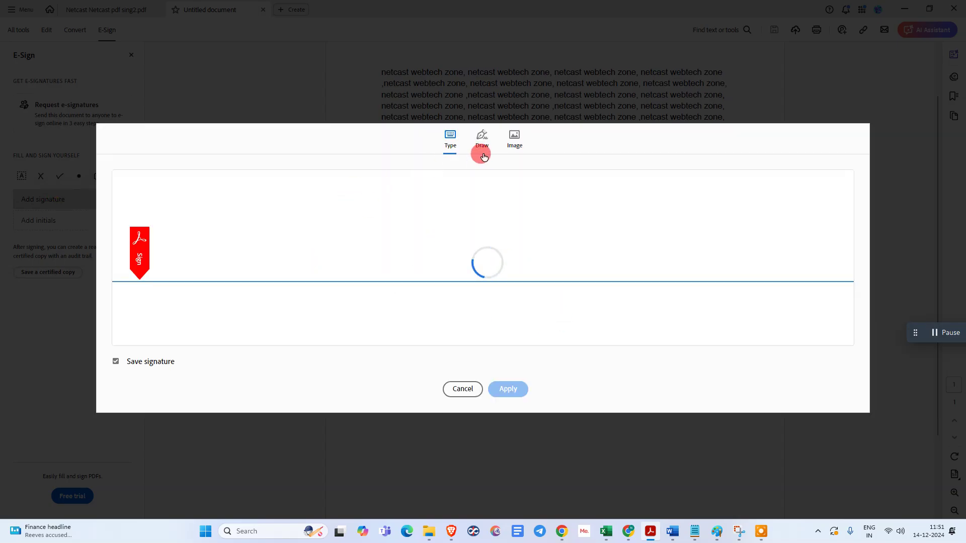
click(514, 136)
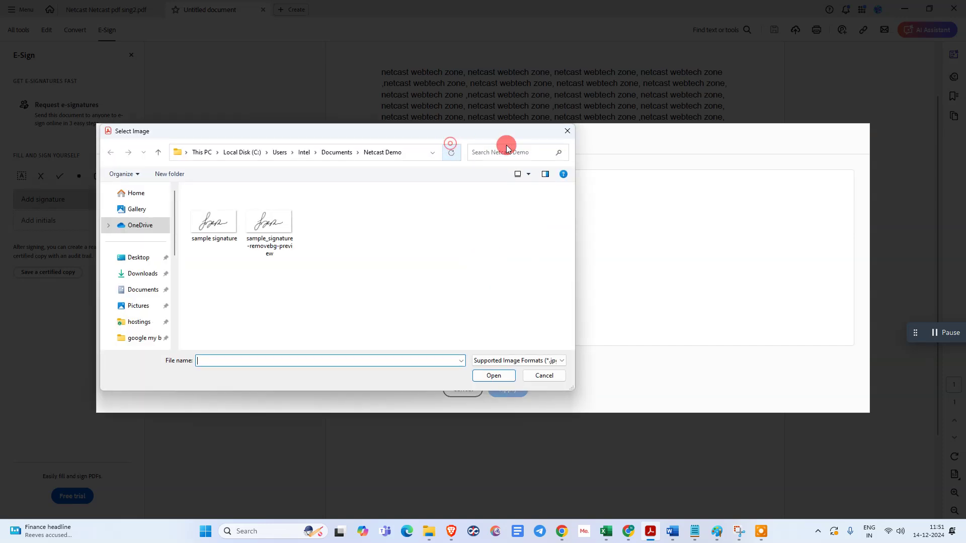
click(567, 131)
- Try a typed signature 'netadfasdfsadf' in the second handwriting style
click(445, 138)
text(as)
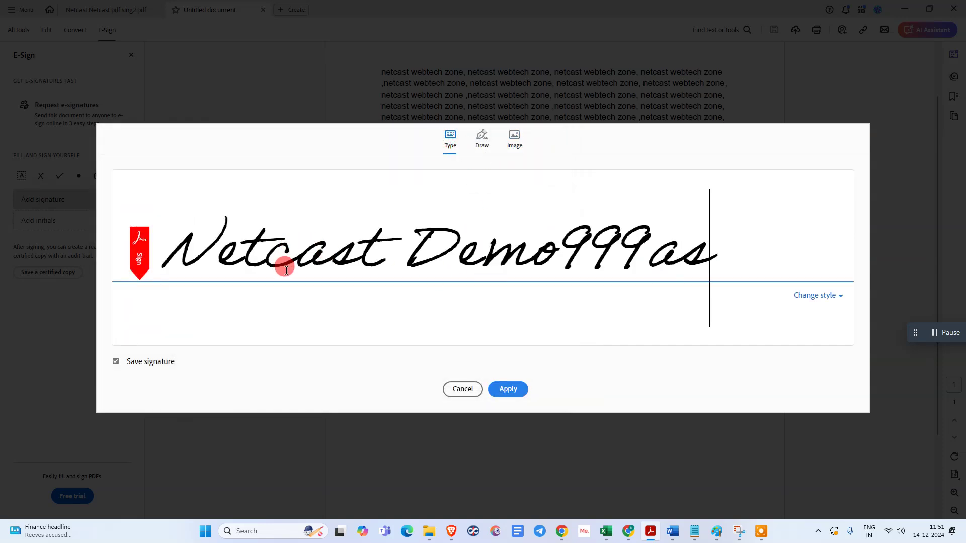
text(dadsfsdf)
key(ctrl+a)
text(netadfasdfsadf)
click(815, 295)
click(728, 327)
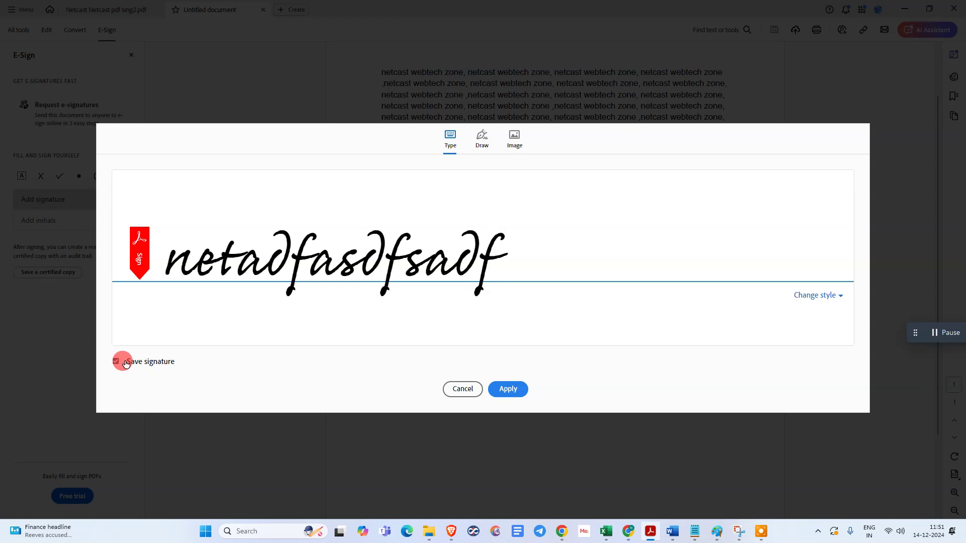
- Draw a freehand signature instead, then return to the image import option
click(480, 146)
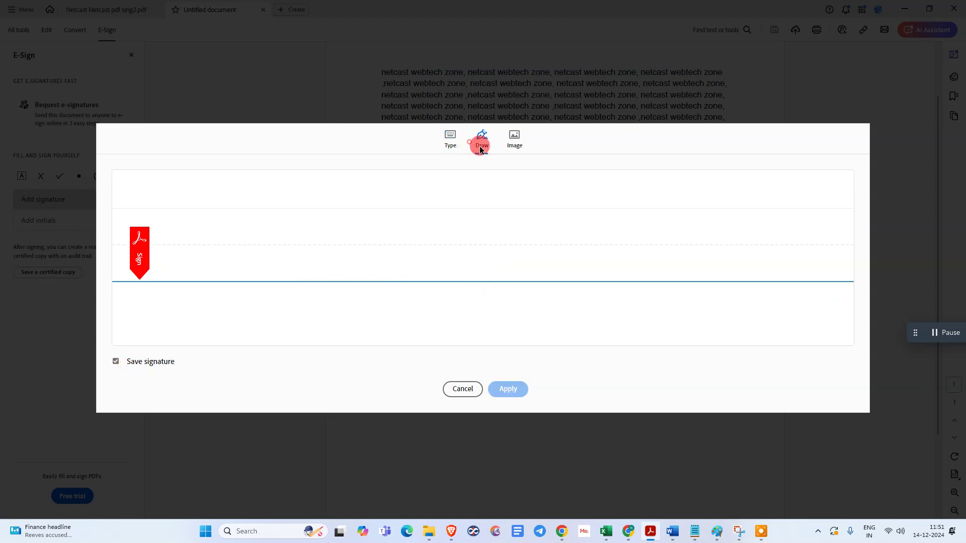
mouse_move(338, 235)
mouse_down()
mouse_move(360, 256)
mouse_move(309, 222)
mouse_move(429, 196)
mouse_move(366, 237)
mouse_move(508, 209)
mouse_move(713, 217)
mouse_up()
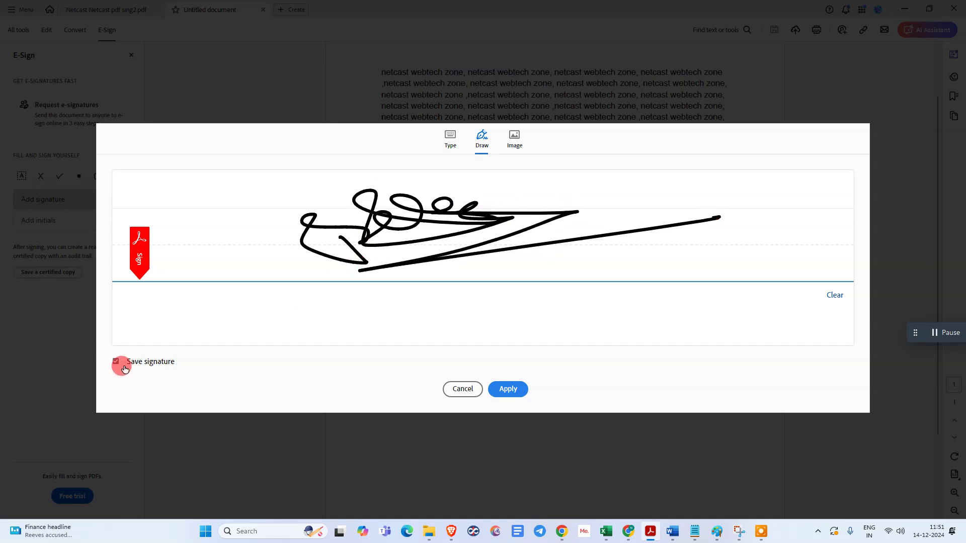
click(513, 136)
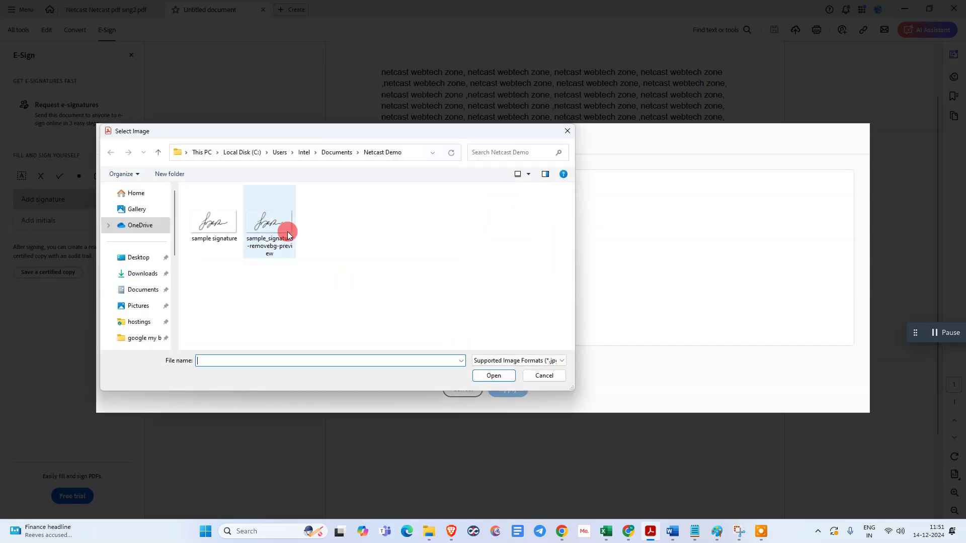
click(566, 131)
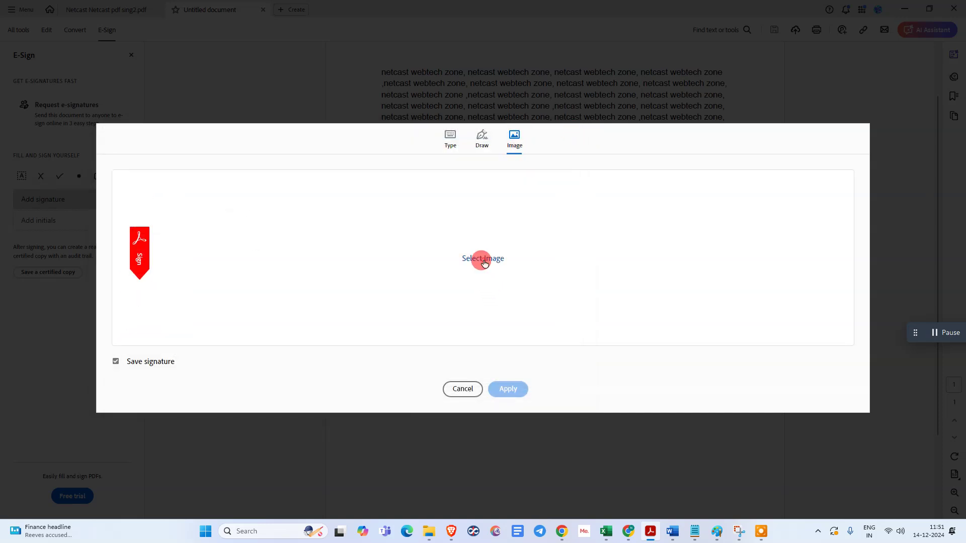
- Import the 'sample signature' image file and apply it as the signature
click(483, 262)
click(207, 234)
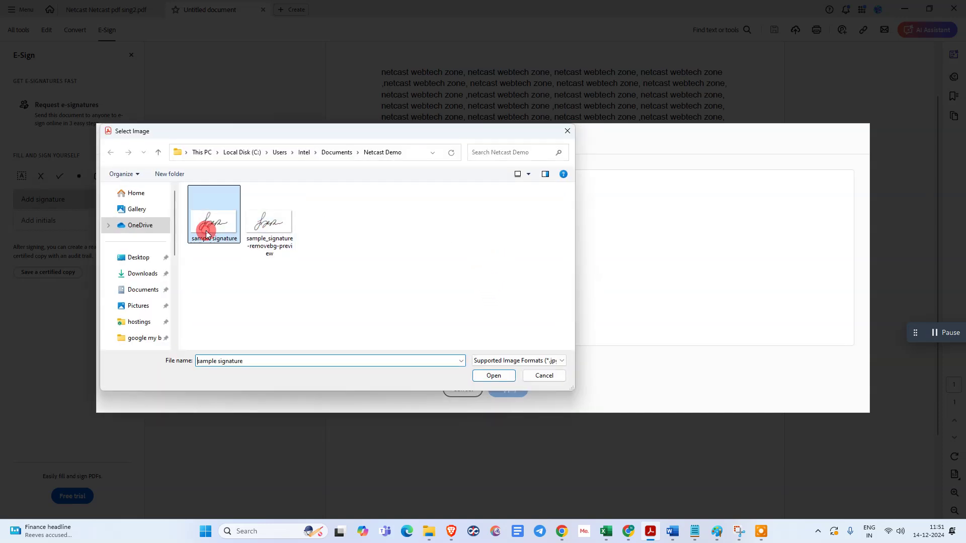
double_click(206, 234)
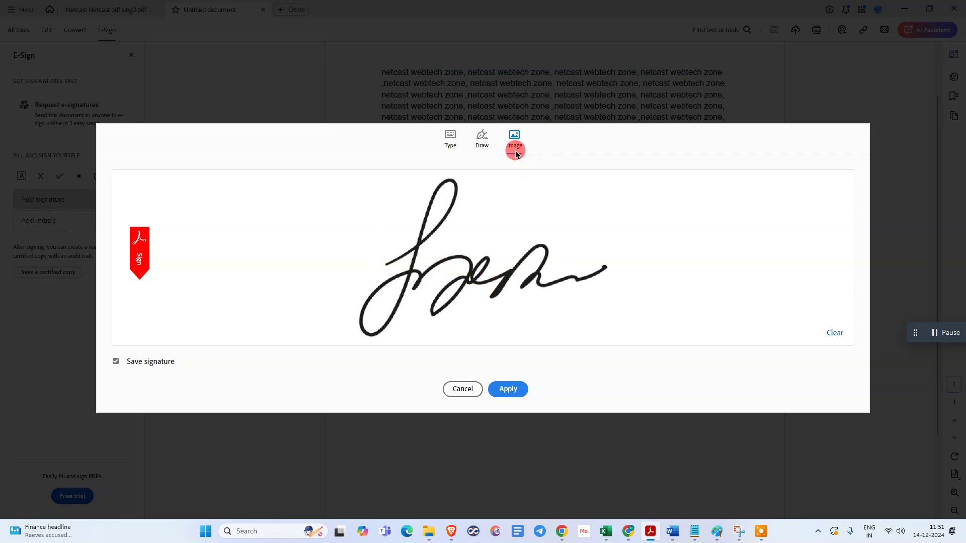
click(505, 389)
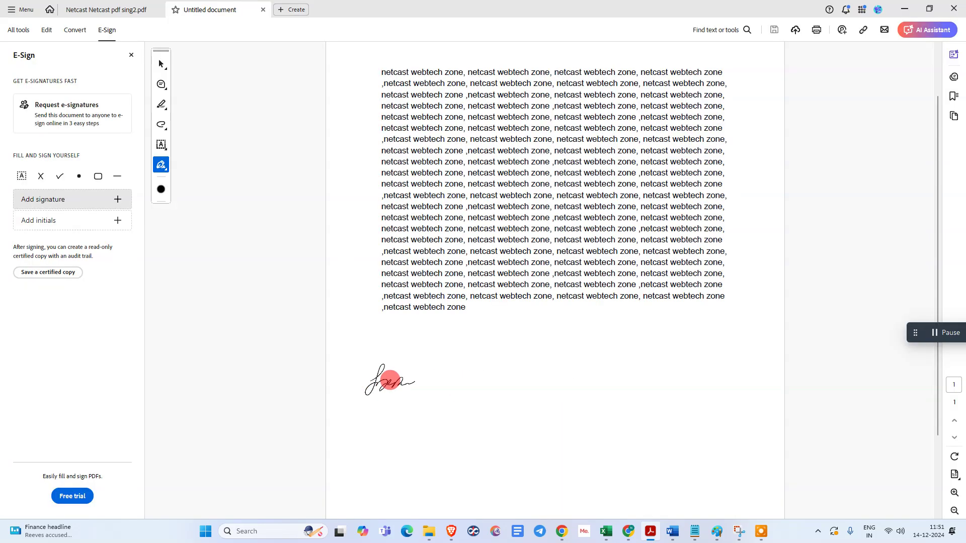
- Place the image signature below PDF 4's text and enlarge it with the size buttons
scroll(392, 385, down, 2)
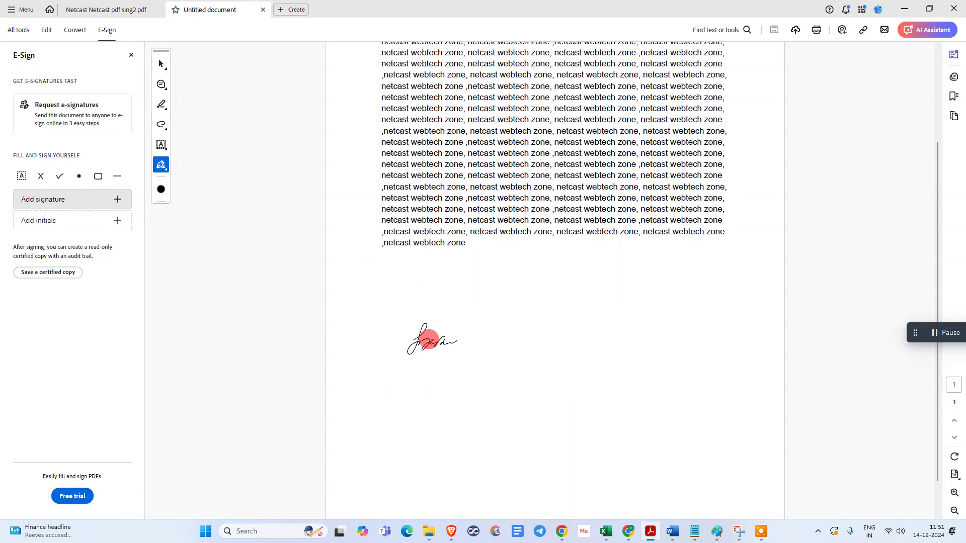
click(420, 339)
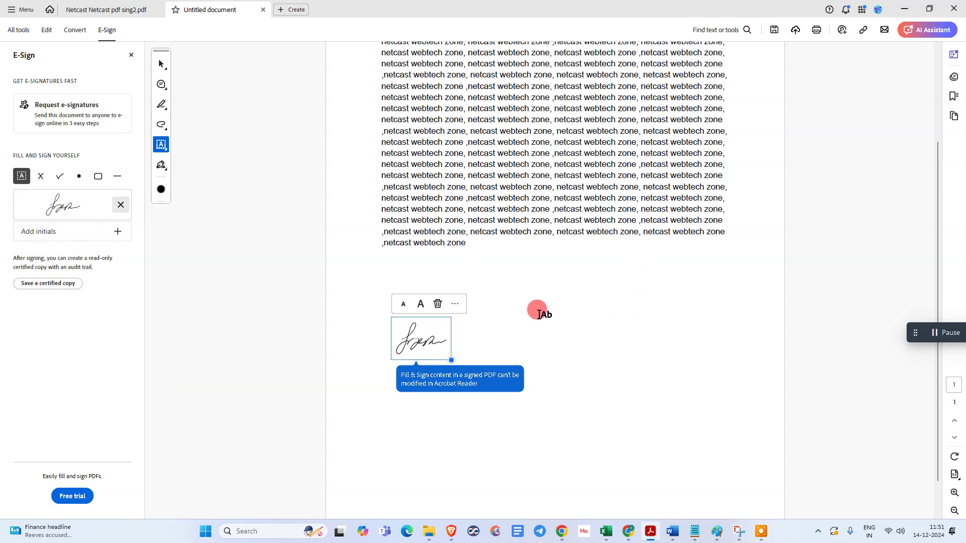
click(420, 304)
click(420, 304)
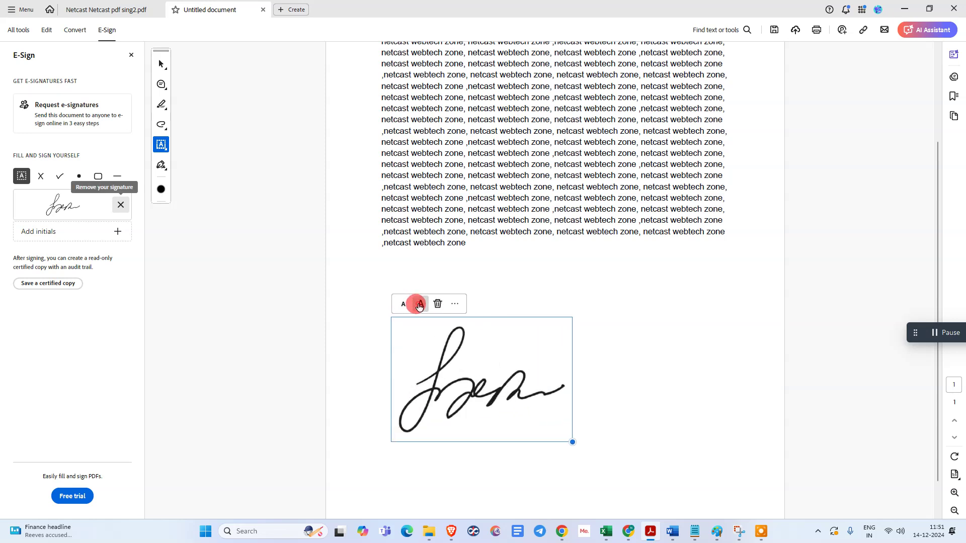
click(420, 305)
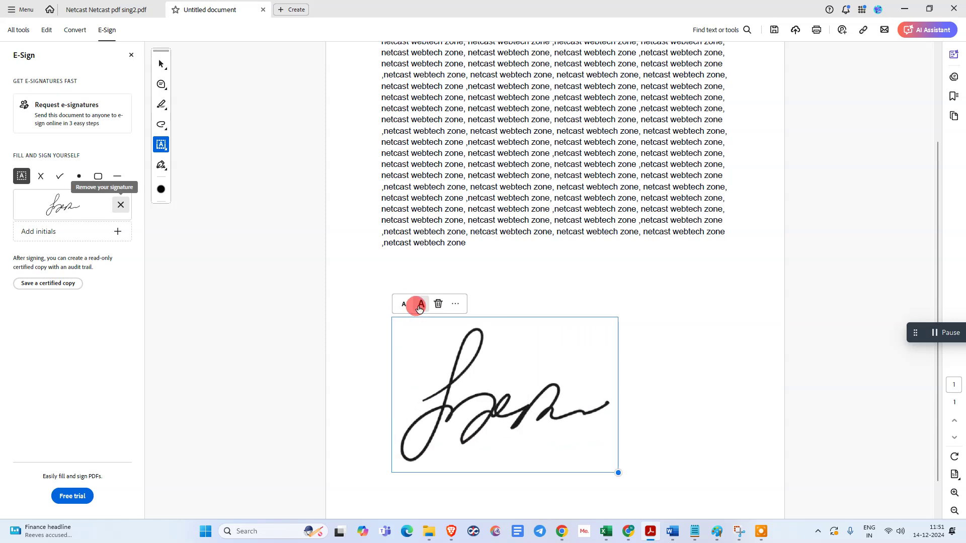
click(400, 305)
click(400, 305)
click(399, 306)
click(415, 305)
click(415, 305)
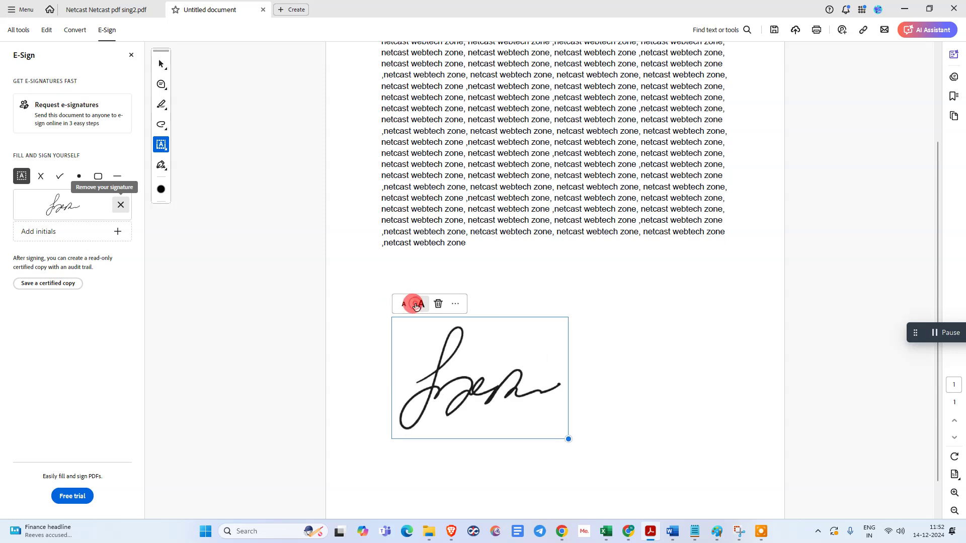
- Check the mark-type options, deselect the signature, and minimize Acrobat to the desktop
click(455, 304)
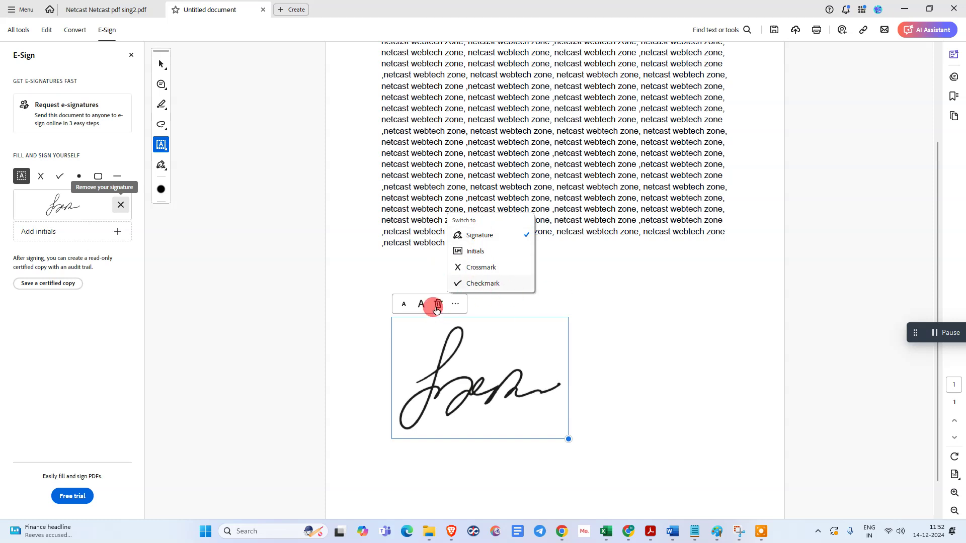
click(559, 253)
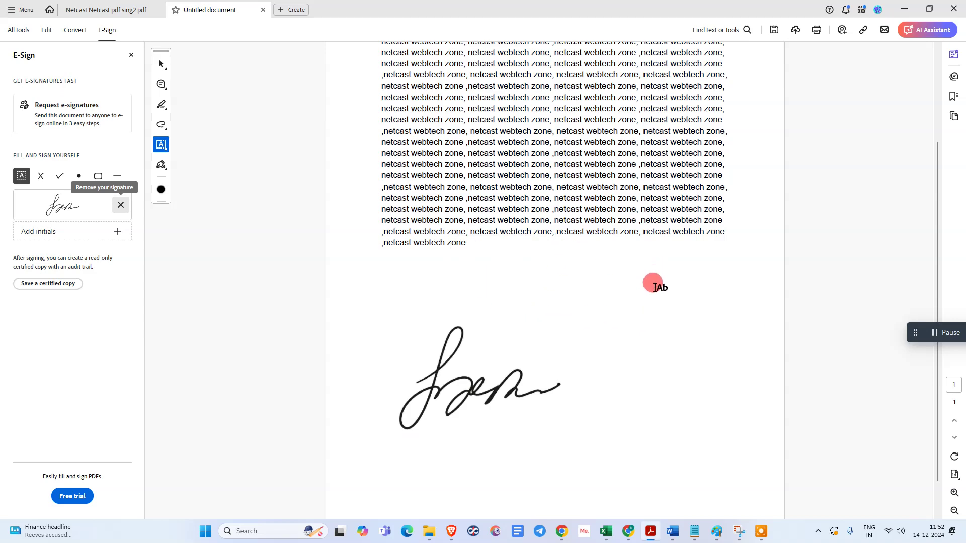
key(super+d)
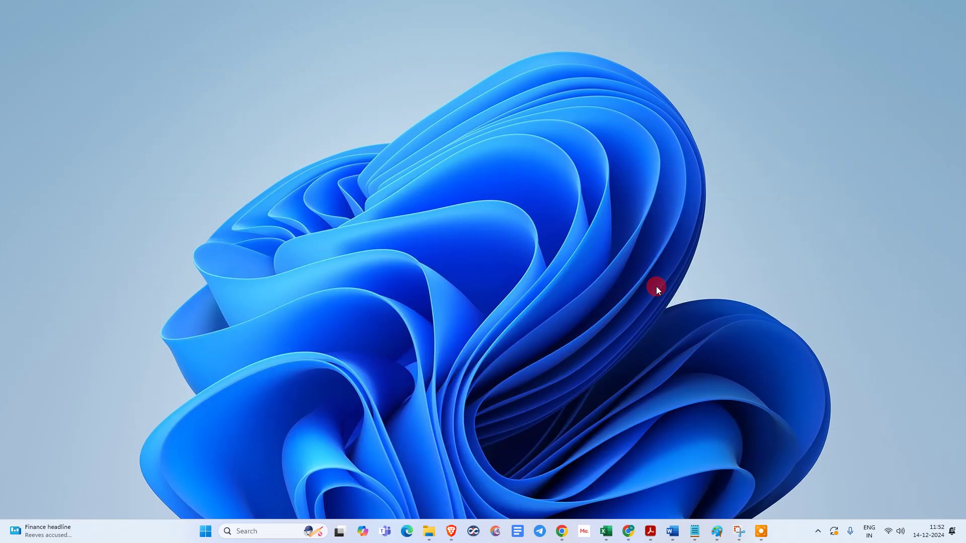